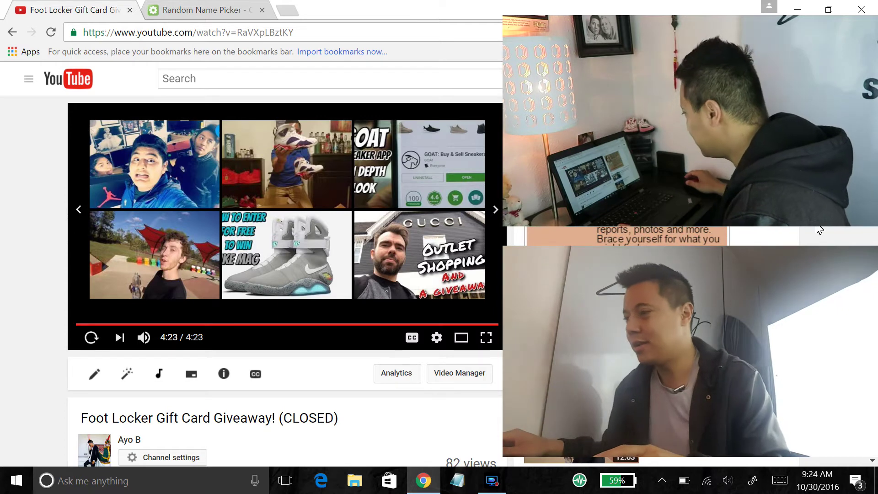
- Enter sample names A through G one per line and draw random names, landing on B
left_click(233, 11)
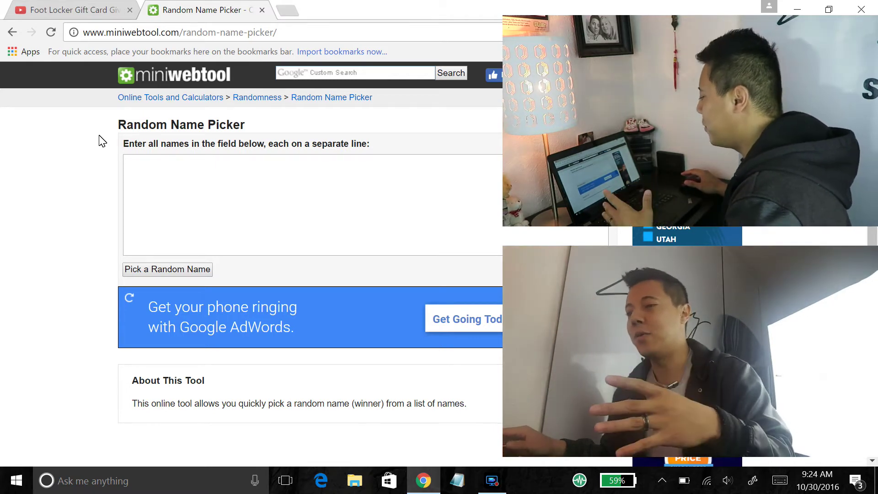
left_click(153, 177)
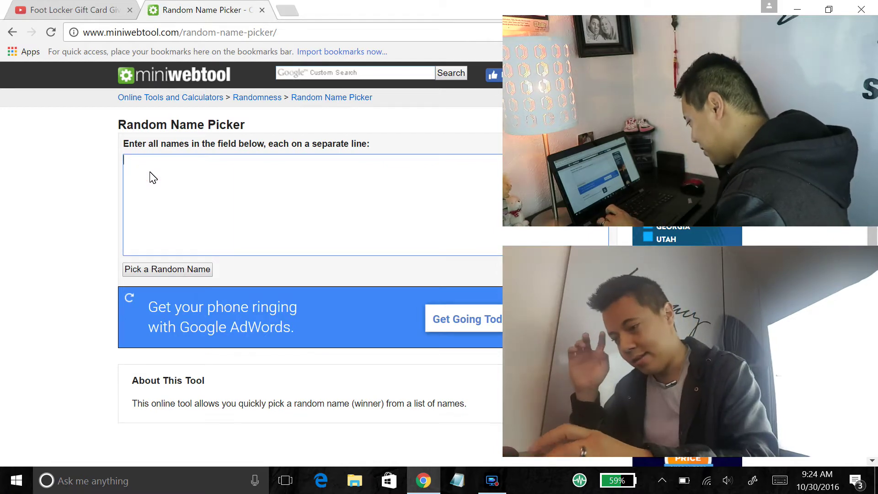
key("Caps_Lock")
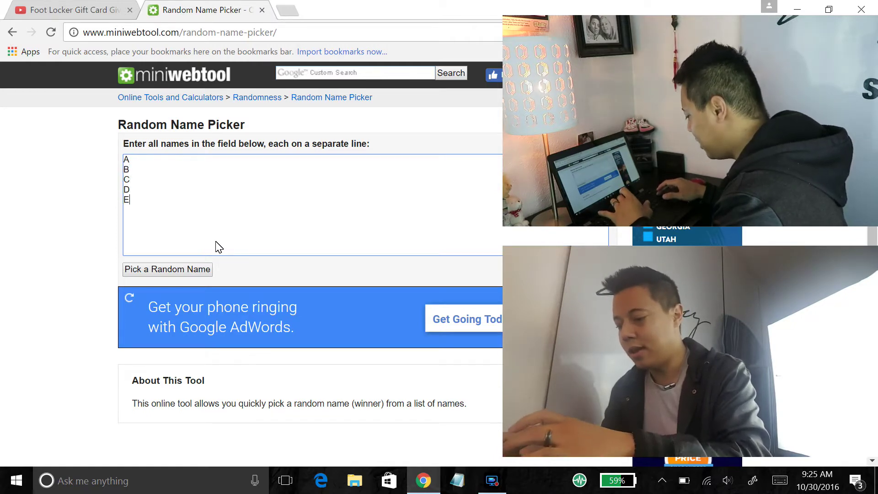
type("G")
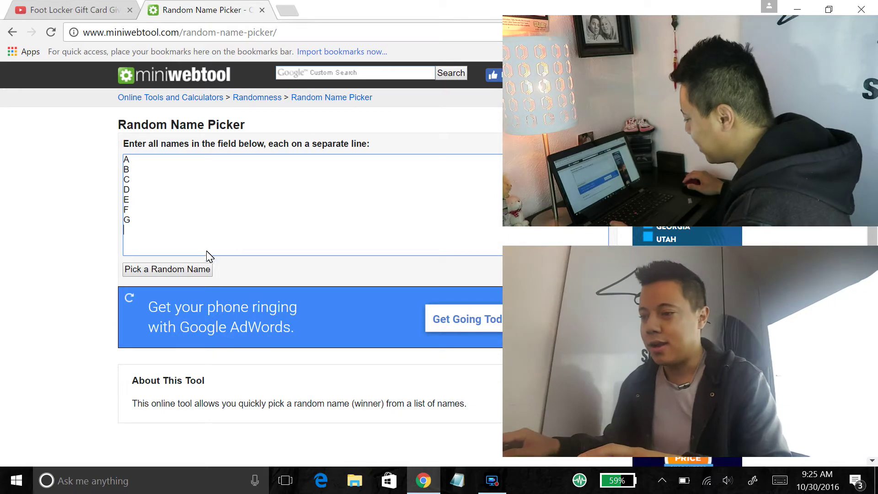
left_click(191, 272)
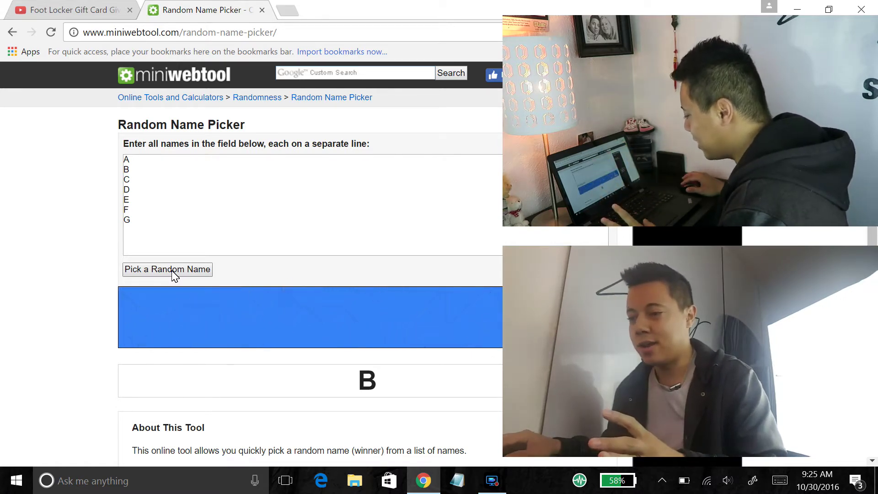
left_click(173, 273)
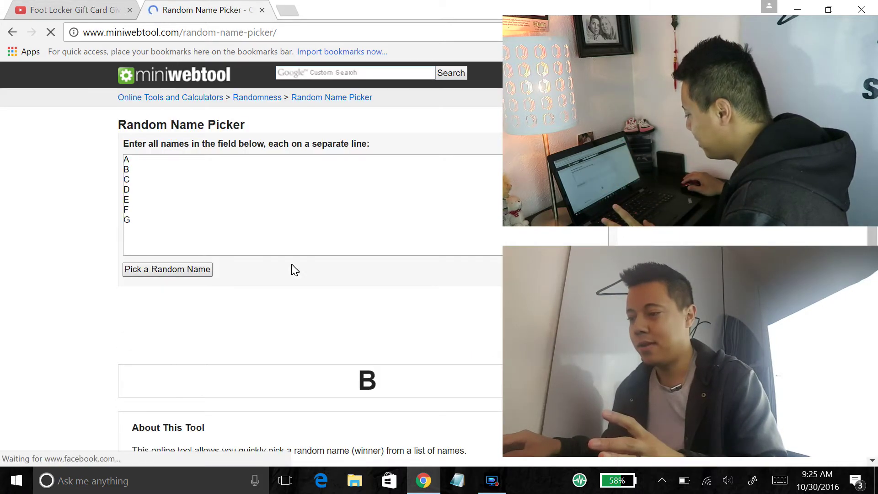
- Draw two more names from the A–G sample list, then delete all sample names from the box
left_click(169, 274)
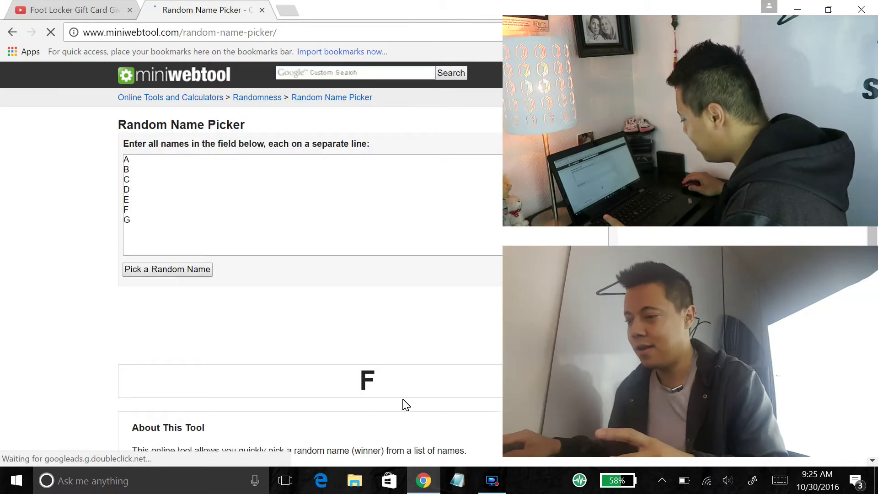
left_click(168, 274)
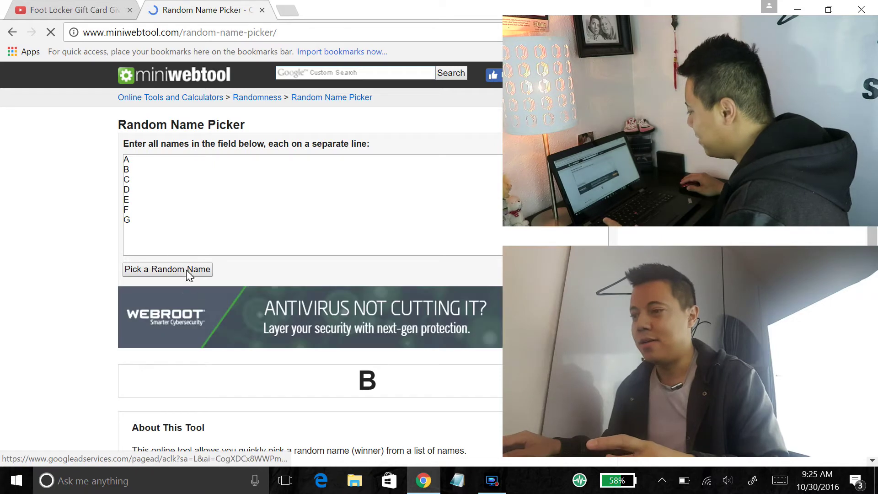
left_click(144, 221)
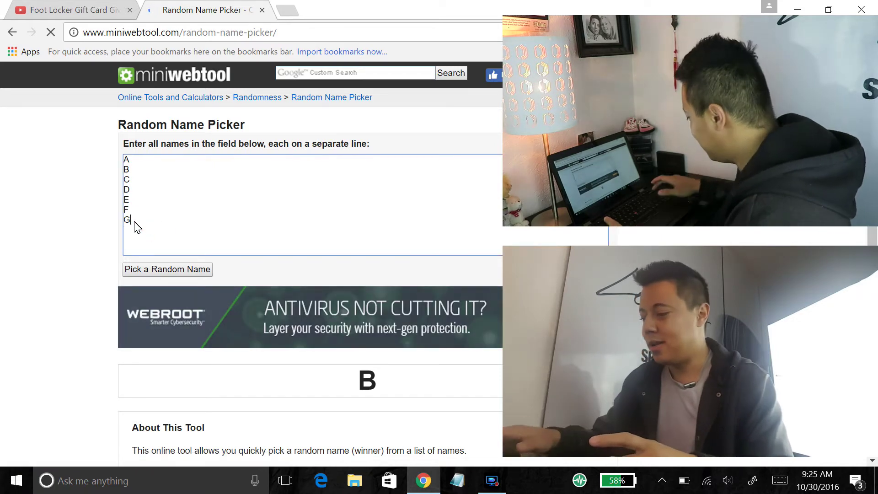
key("BackSpace")
key("BackSpace")
key("BackSpace")
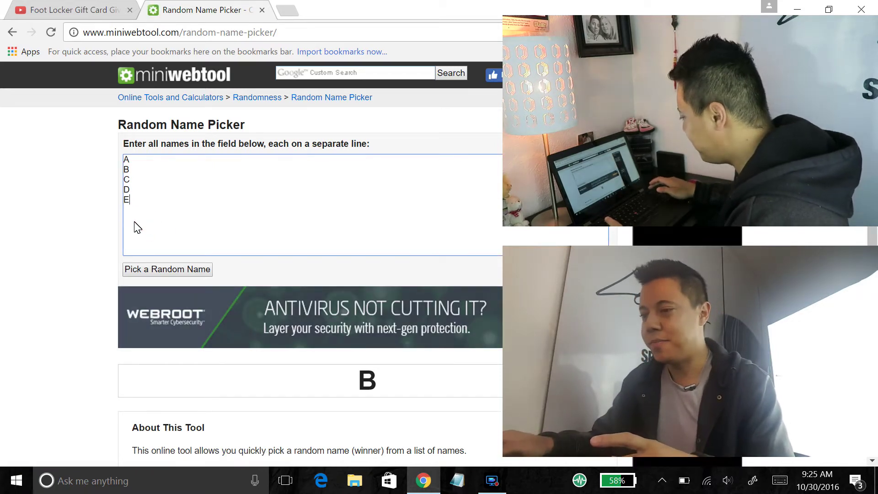
key("BackSpace")
key("BackSpace")
key("BackSpace")
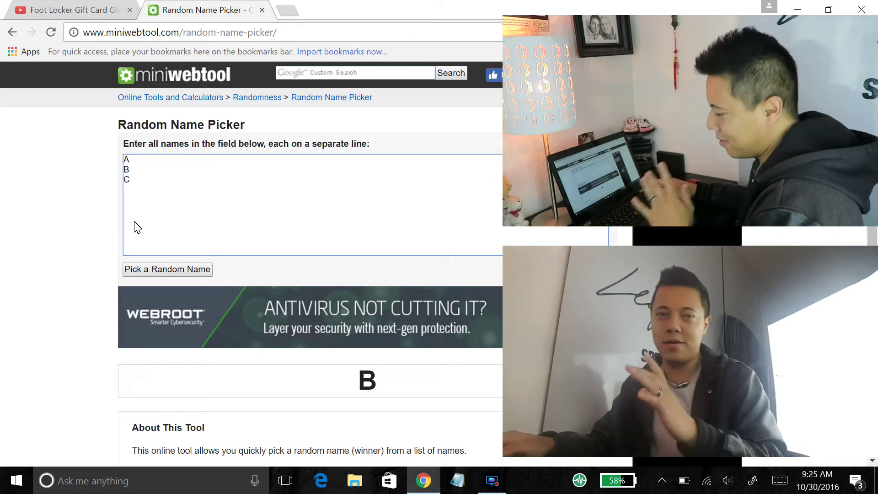
key("BackSpace")
key("BackSpace")
key("BackSpace")
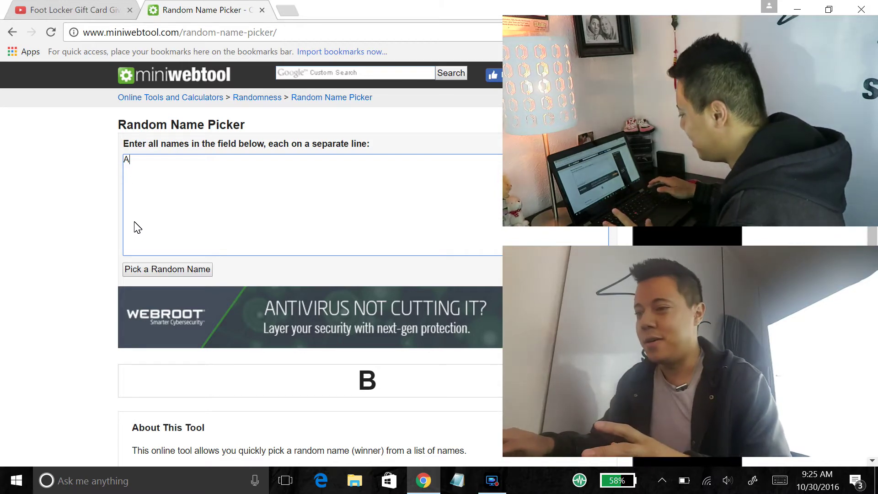
left_click(78, 10)
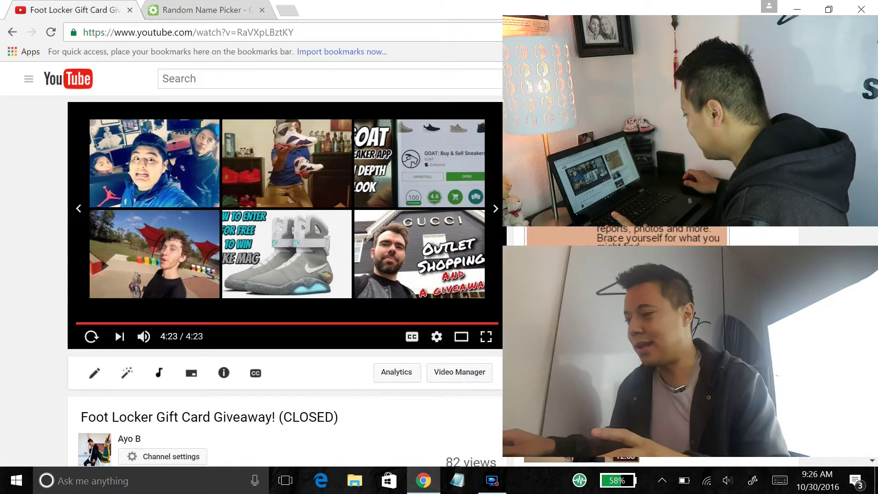
- Scroll down the giveaway video page to reach its comment section
scroll(284, 274, "down", 10)
scroll(283, 274, "down", 6)
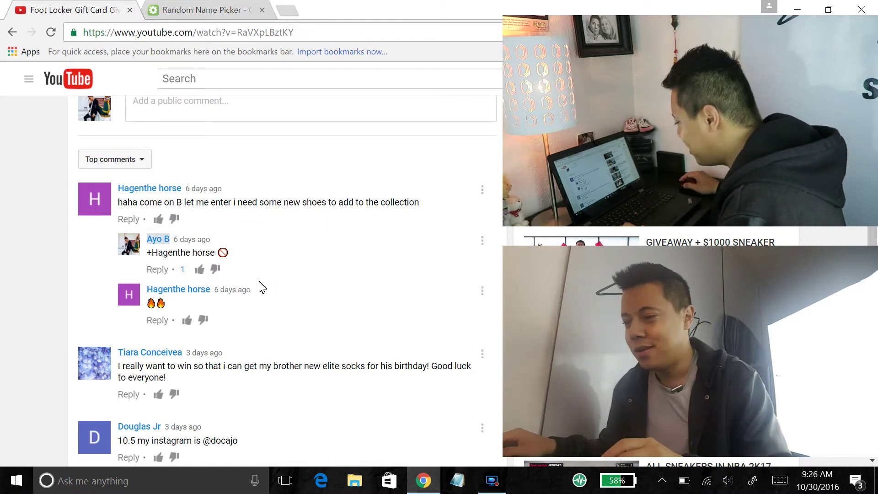
scroll(275, 286, "down", 3)
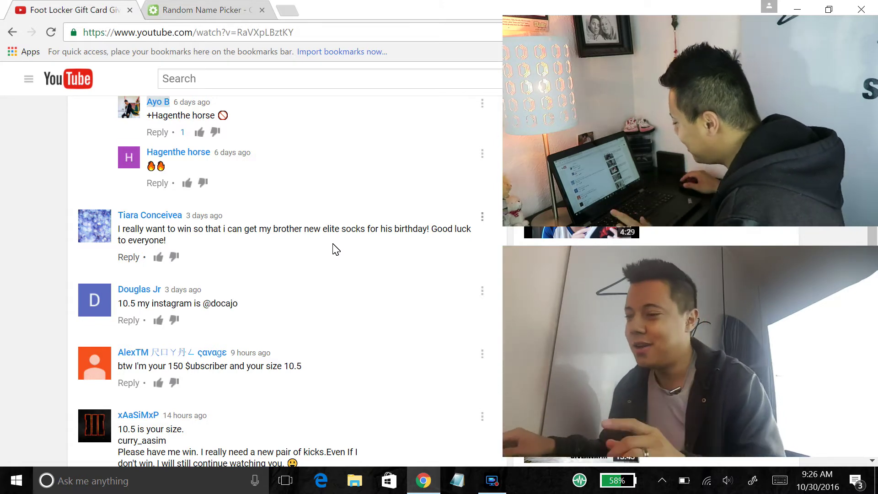
- Scroll further to review the entrants' replies and their shoe sizes, such as 10.5
scroll(270, 261, "down", 1)
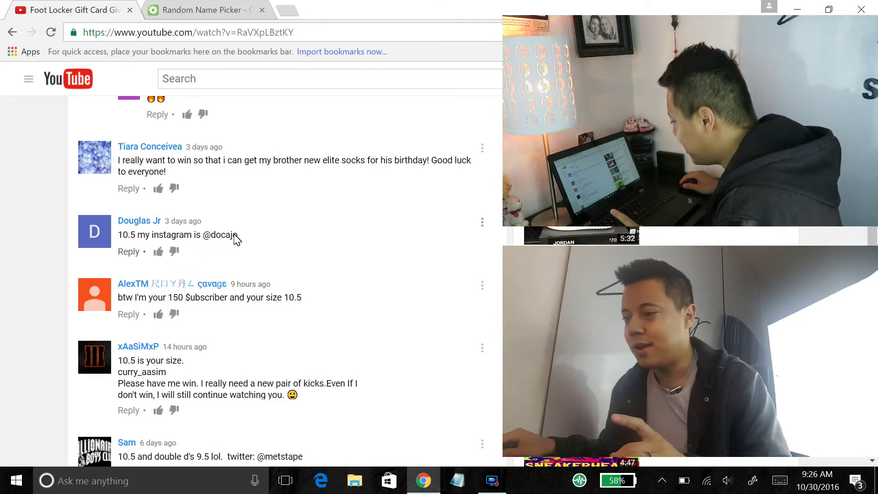
- Type the first commenter's full name on the first line of the empty names box
left_click(203, 14)
left_click(202, 165)
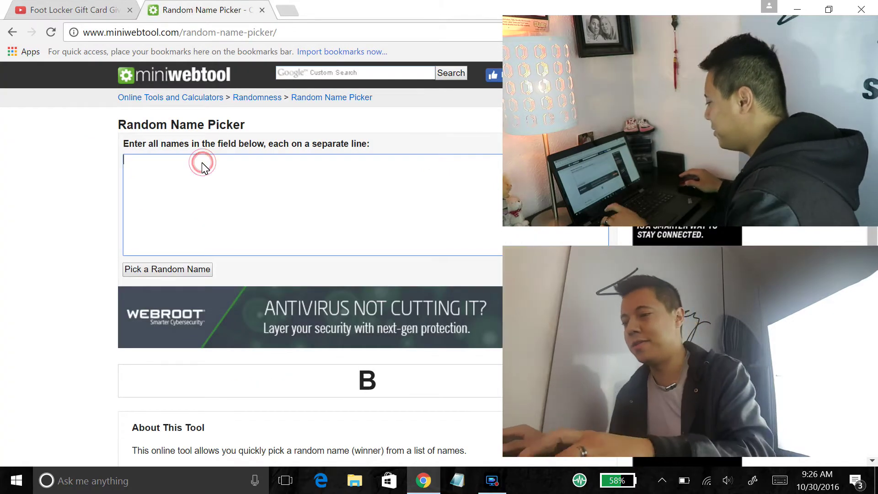
type("Dougl")
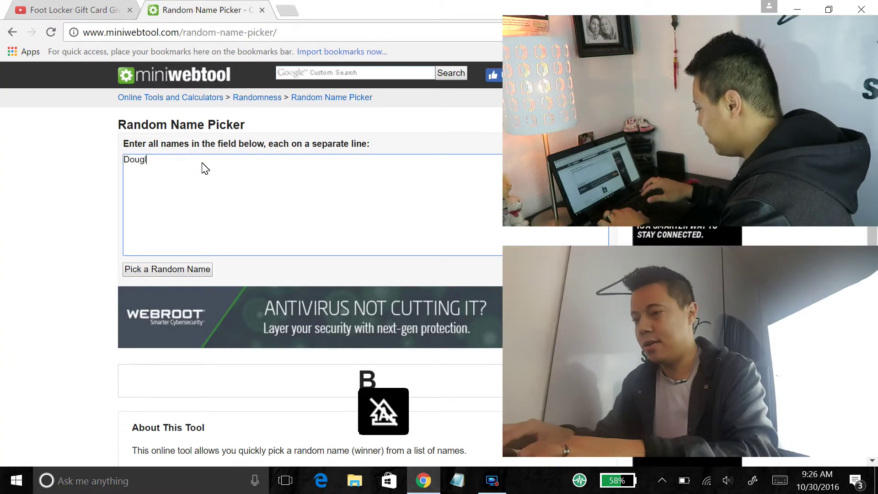
type("as Jr")
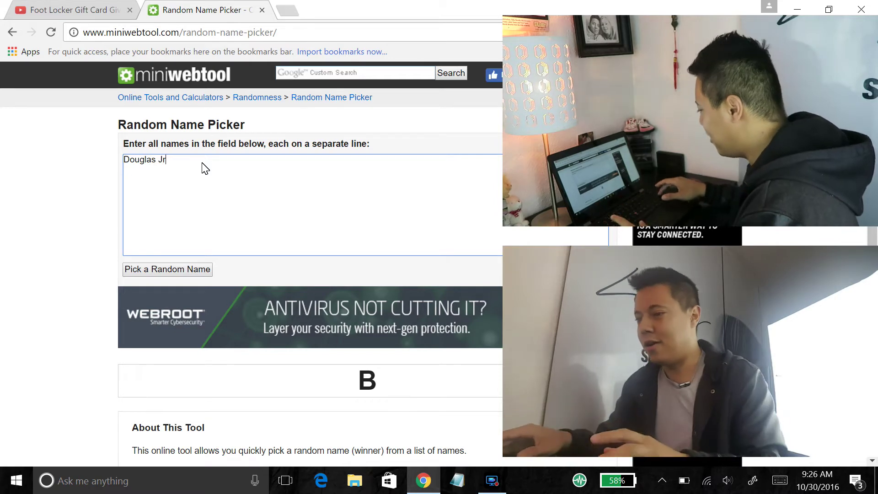
key("Return")
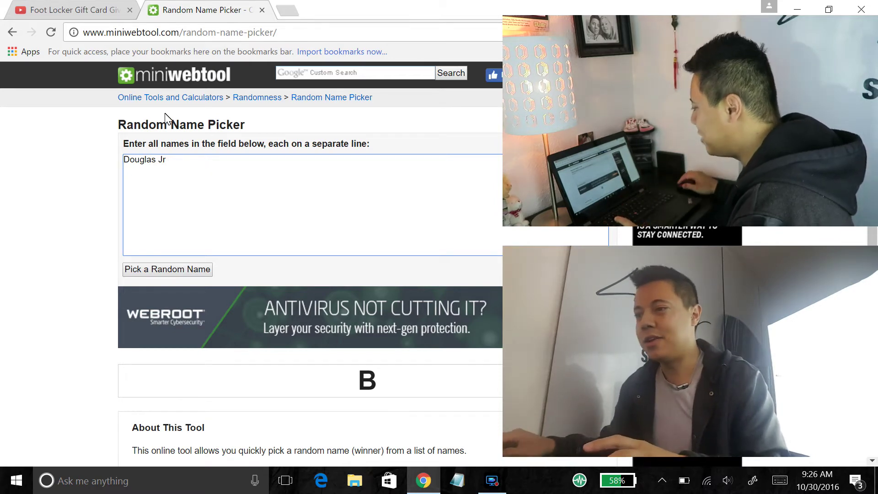
- Check the channel of the 150th-subscriber commenter on YouTube before adding more names
left_click(93, 10)
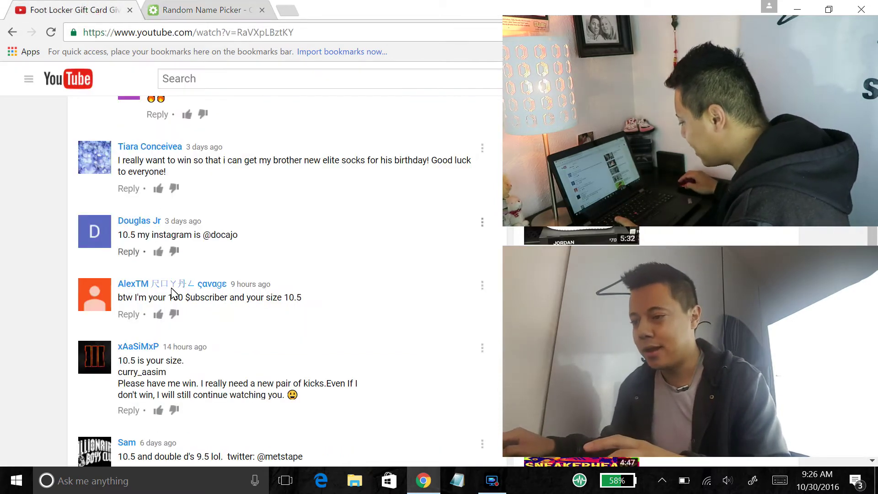
left_click(142, 290)
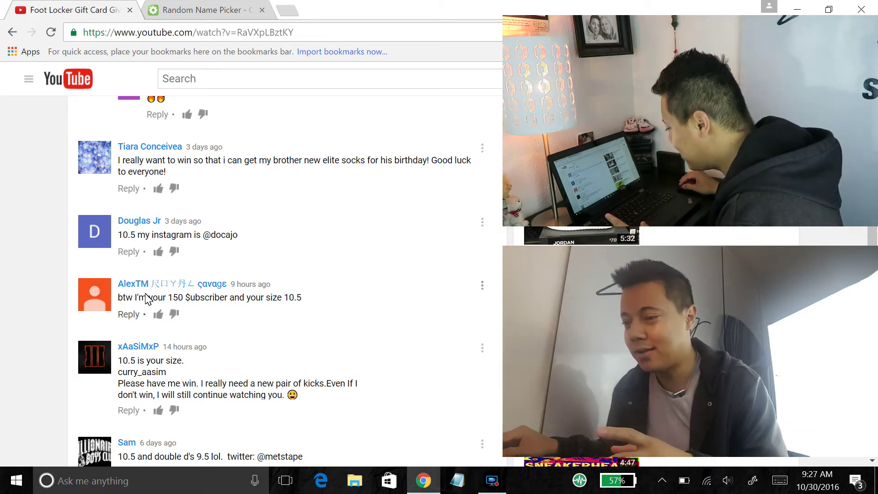
left_click(203, 9)
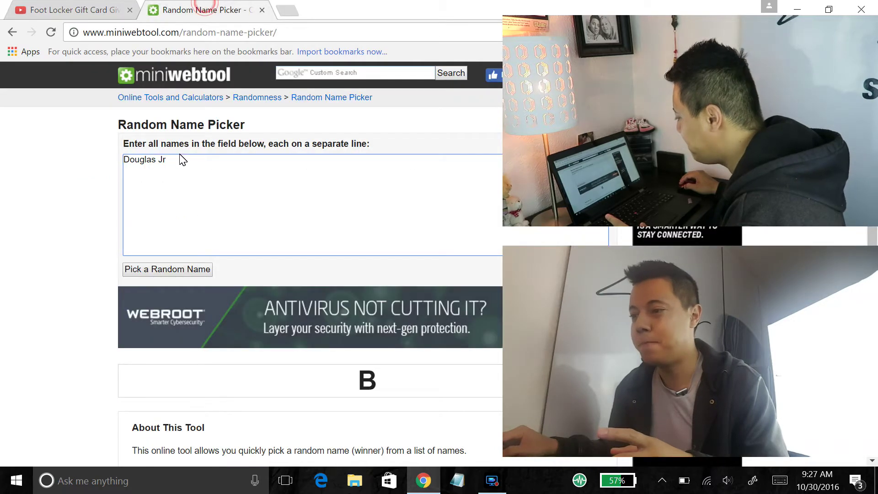
- Add AlexTM on the second line of the names list
left_click(144, 177)
left_click(140, 168)
type("A")
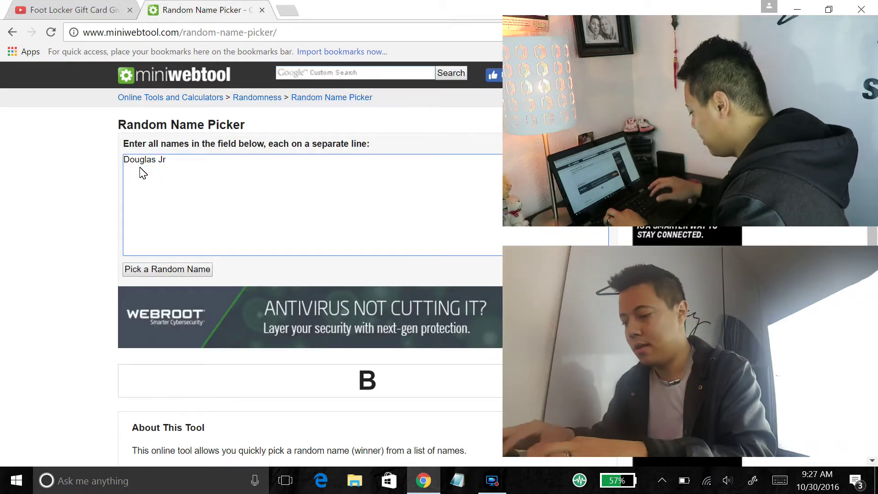
type("lexTM")
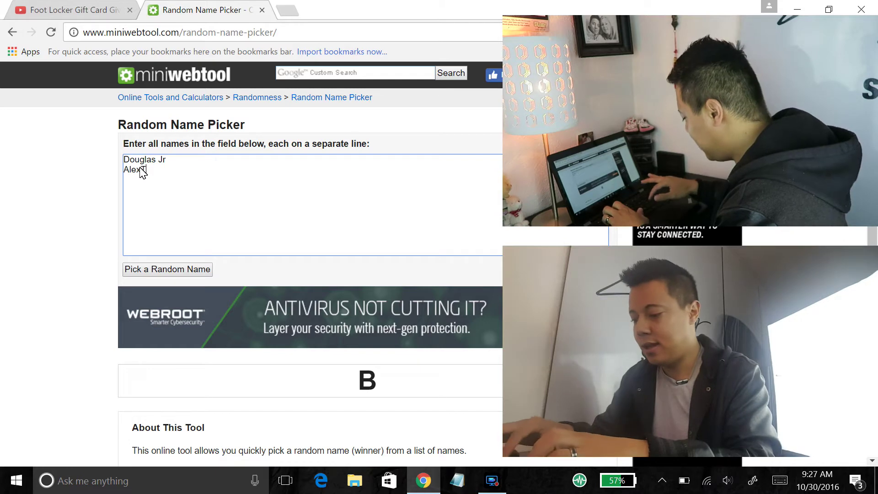
key("Return")
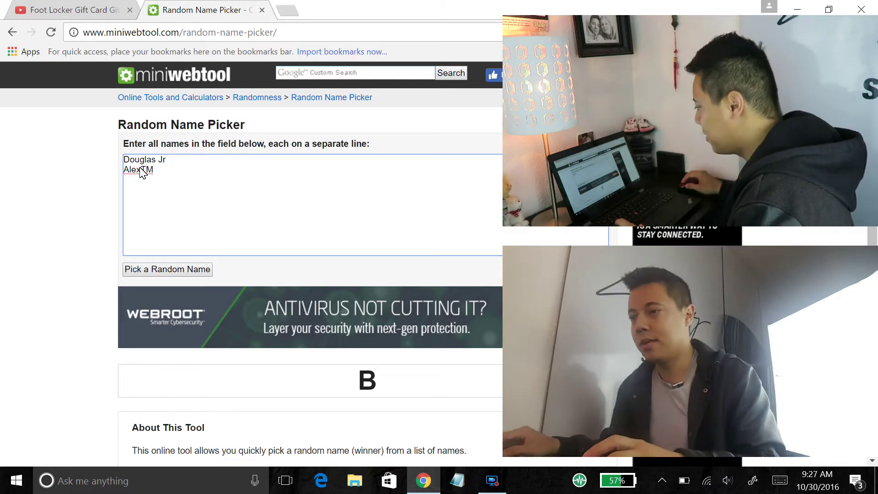
- Scroll the YouTube comments to find the next qualifying entrant
left_click(110, 11)
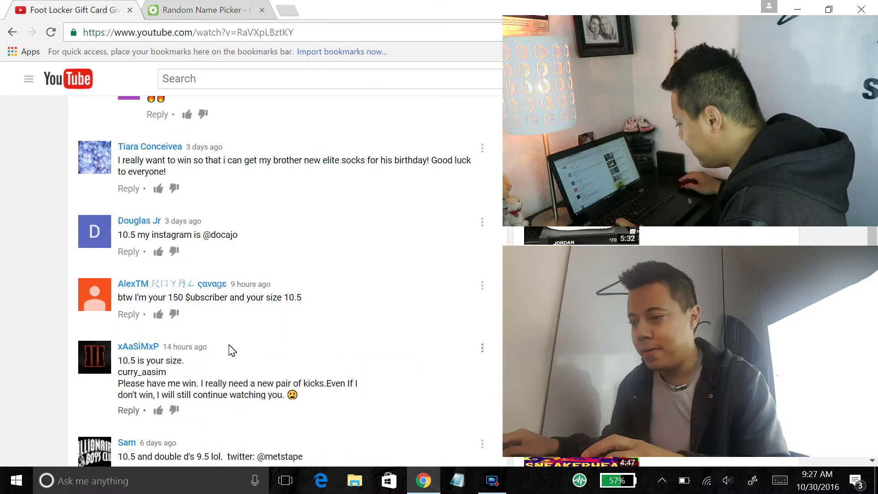
scroll(365, 323, "down", 1)
scroll(365, 322, "down", 3)
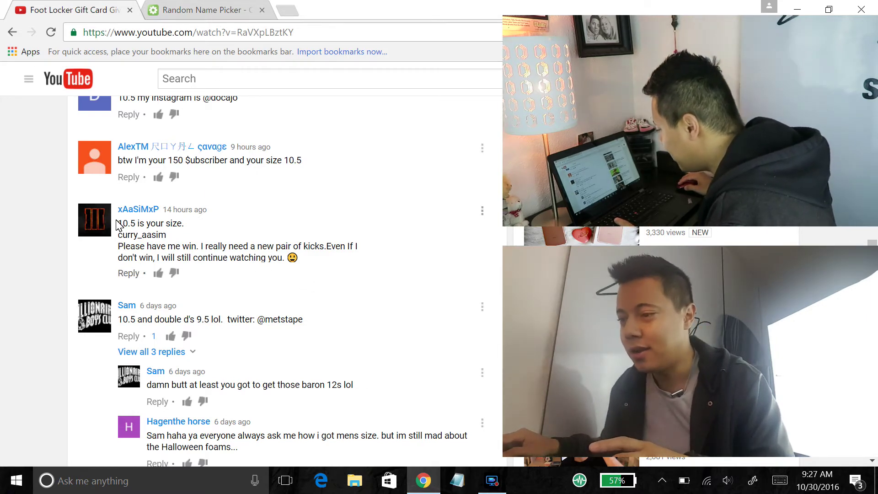
mouse_move(139, 212)
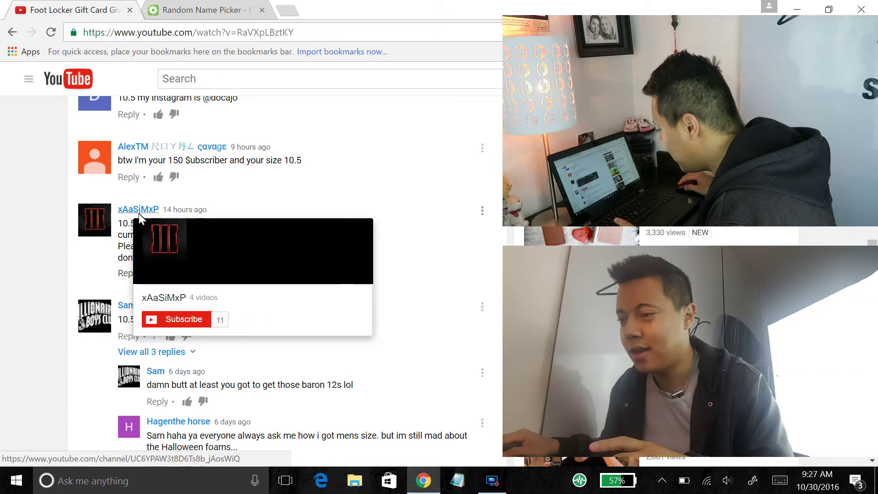
left_click(201, 10)
left_click(225, 231)
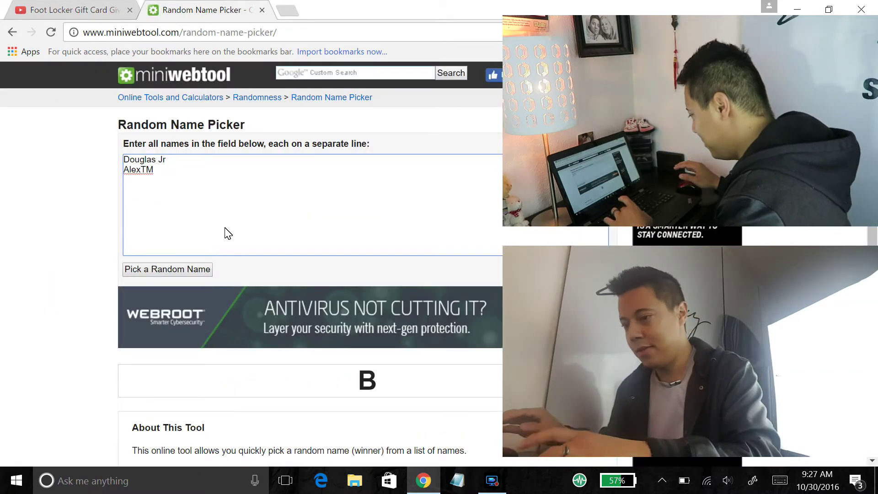
key("Return")
type("xAA")
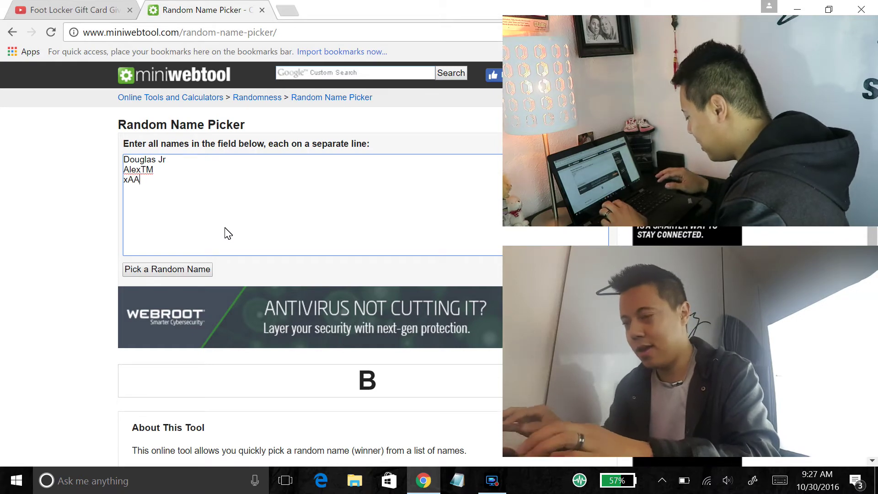
left_click(102, 15)
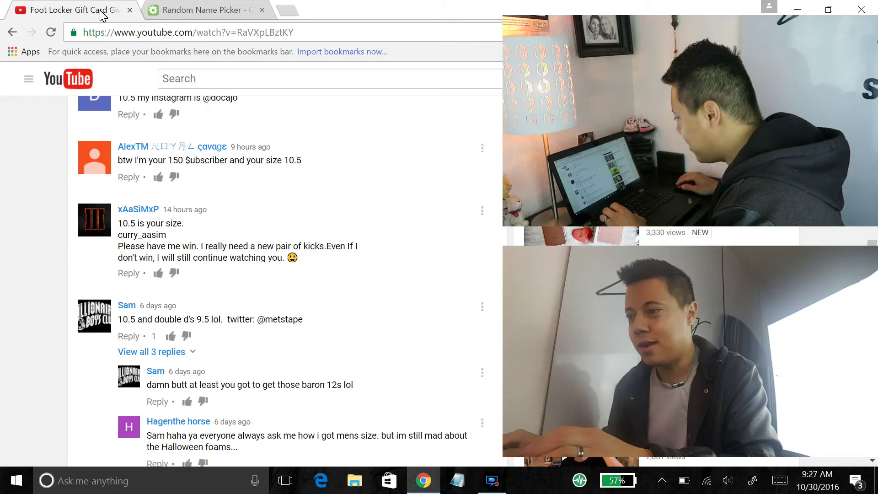
left_click(186, 10)
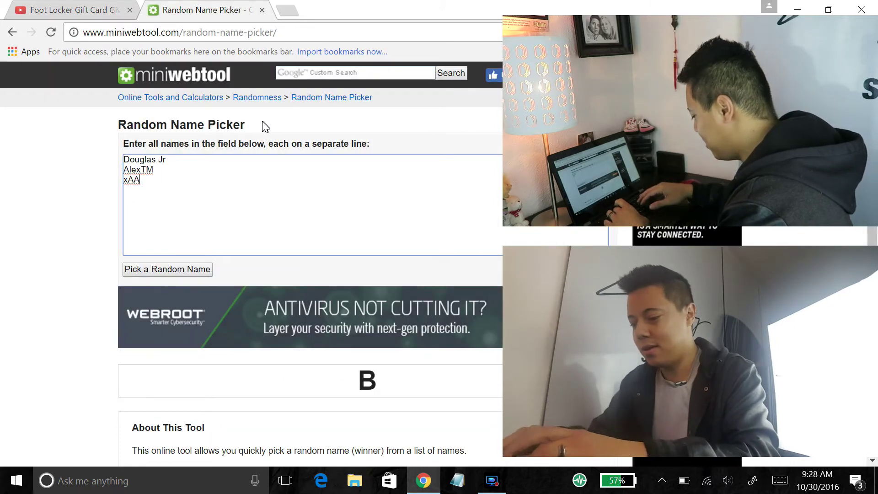
type("simx")
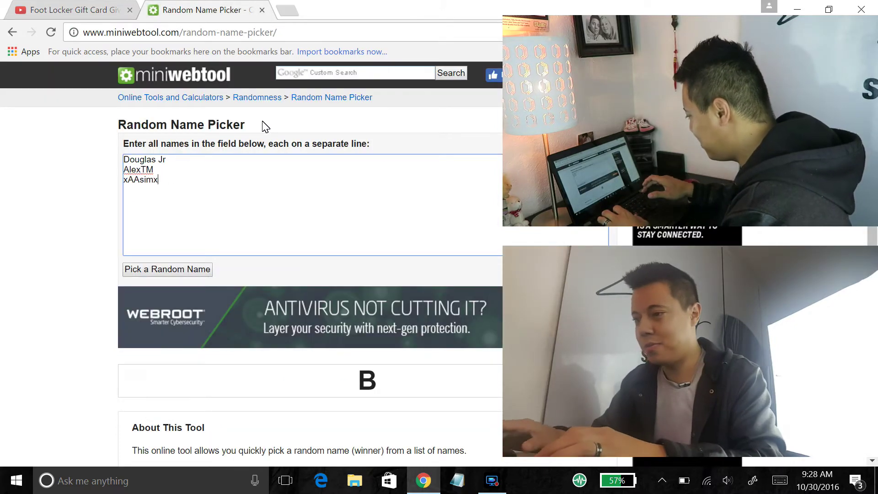
type("p")
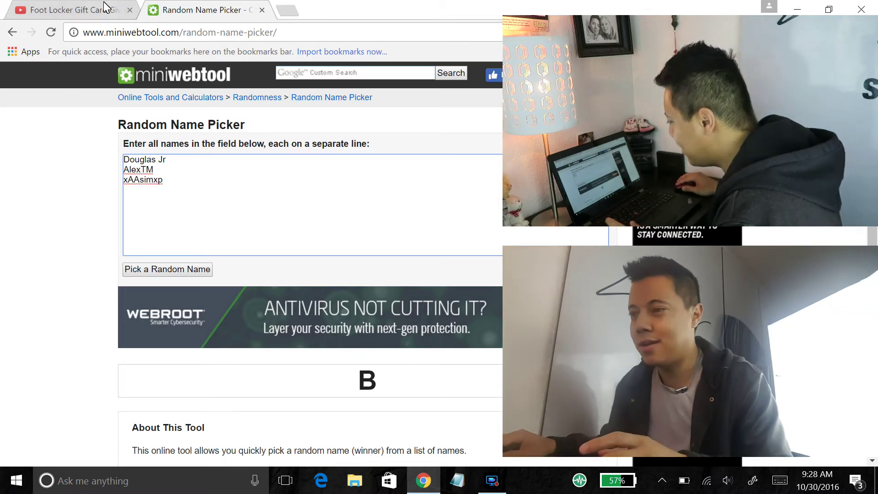
- Scroll further through the YouTube comments for more entrants
left_click(104, 3)
scroll(372, 306, "down", 1)
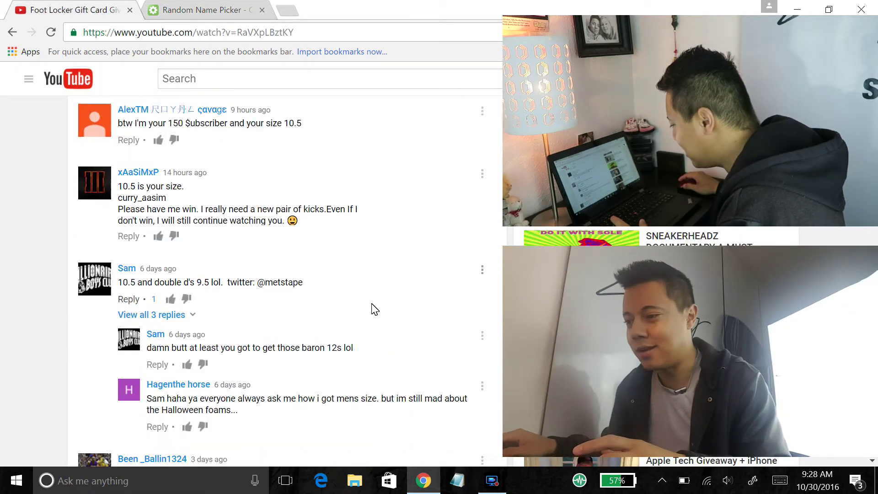
scroll(372, 310, "down", 2)
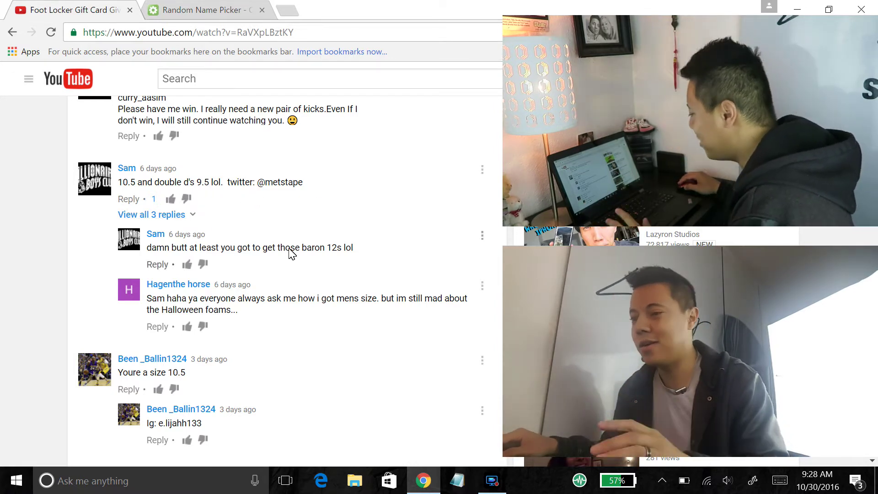
left_click(219, 9)
left_click(217, 249)
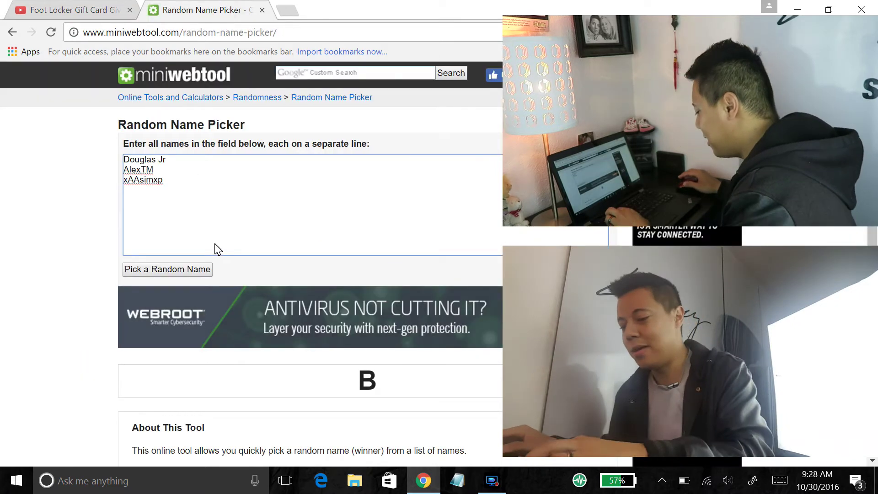
type("Sam")
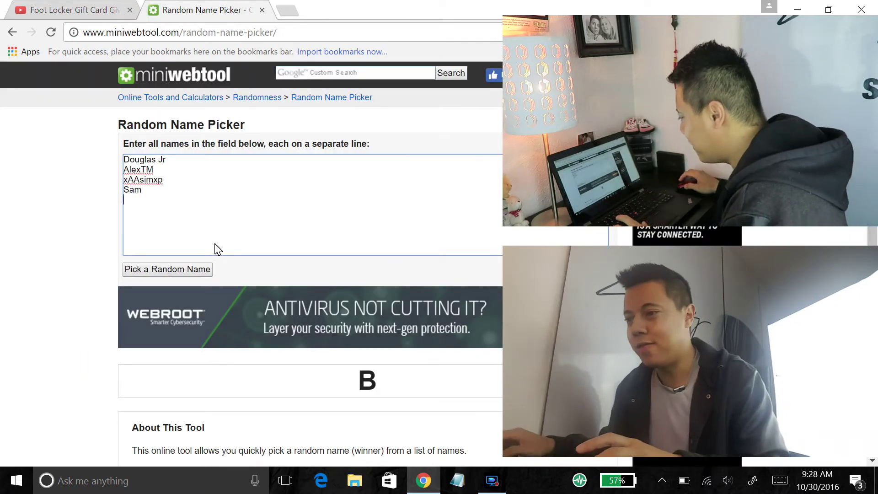
left_click(75, 10)
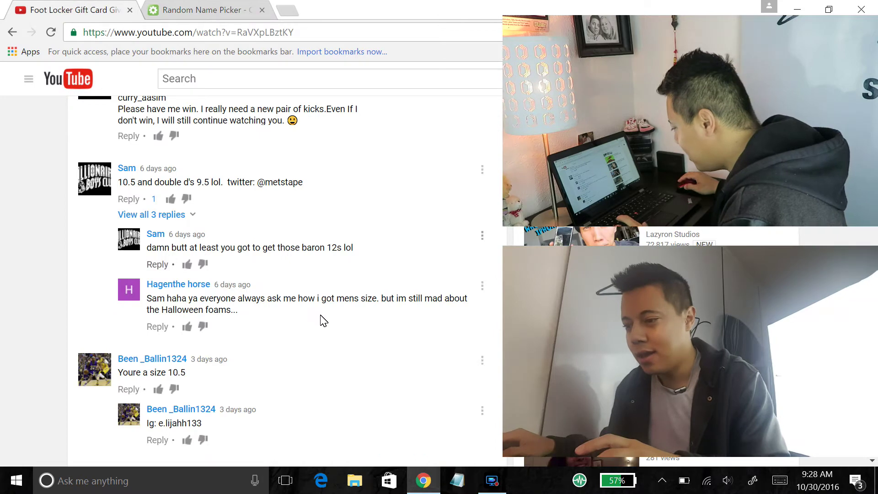
scroll(324, 320, "down", 2)
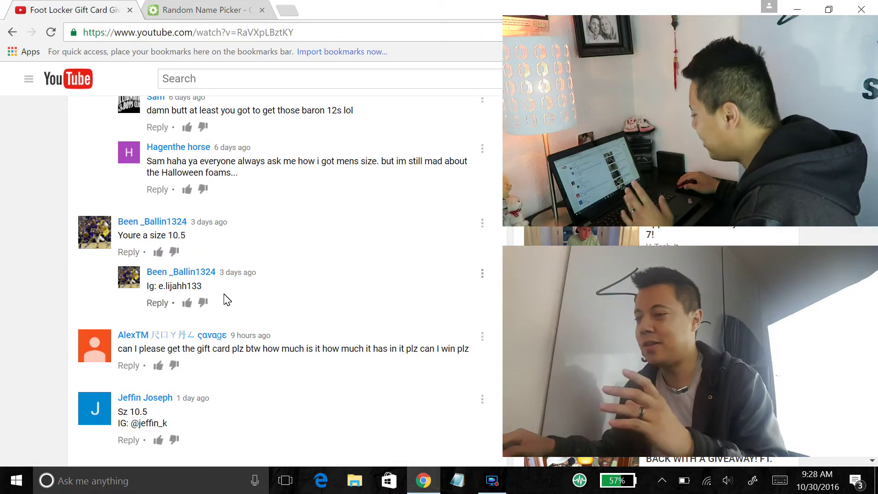
left_click(217, 11)
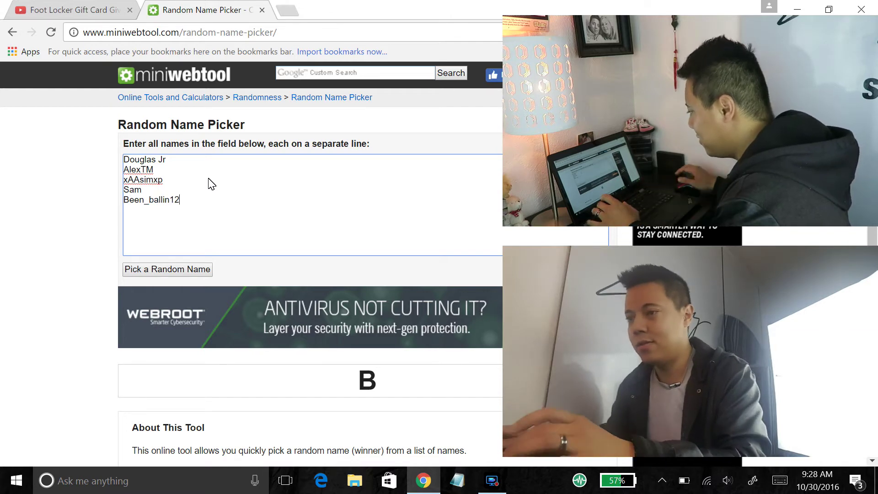
left_click(81, 7)
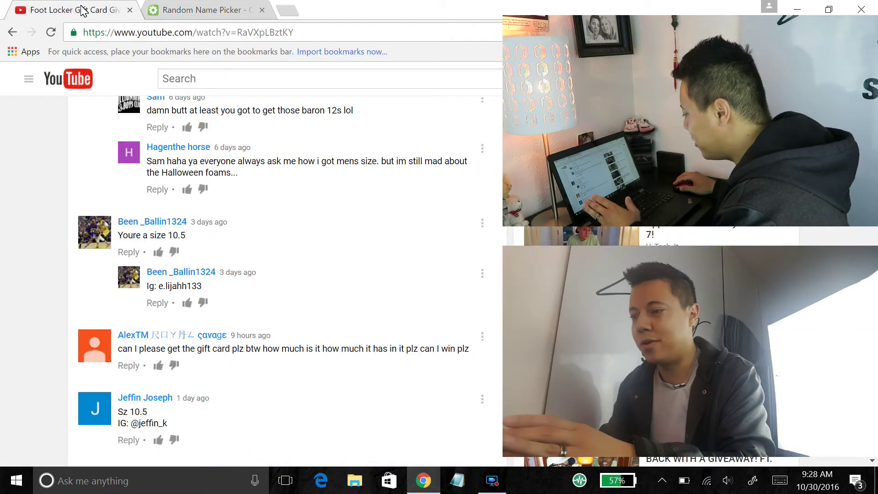
left_click(173, 11)
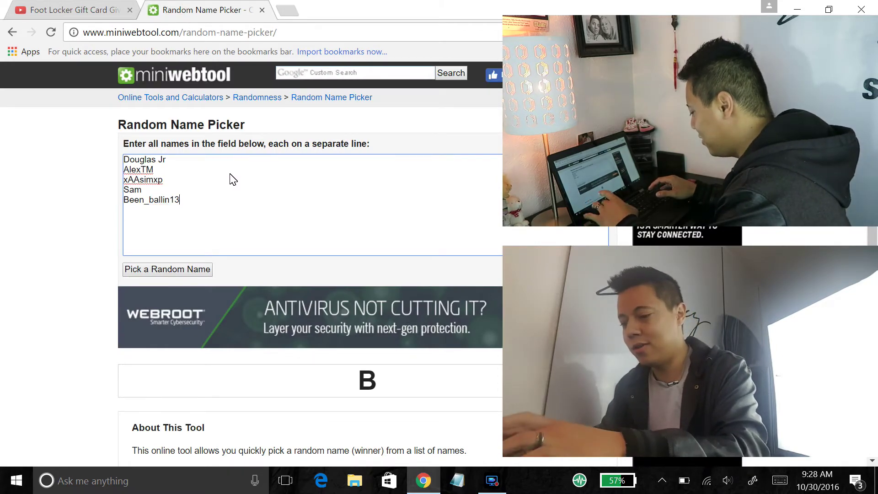
type("4")
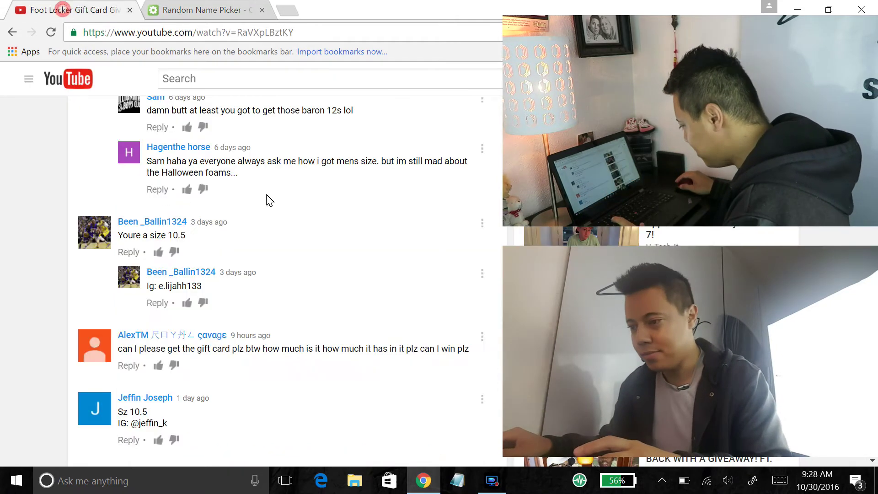
scroll(341, 255, "down", 2)
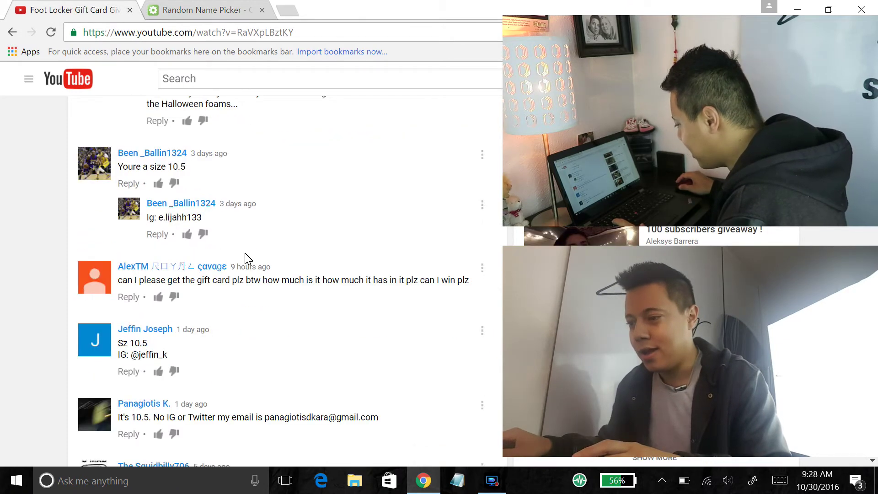
scroll(224, 295, "down", 1)
scroll(224, 295, "down", 1)
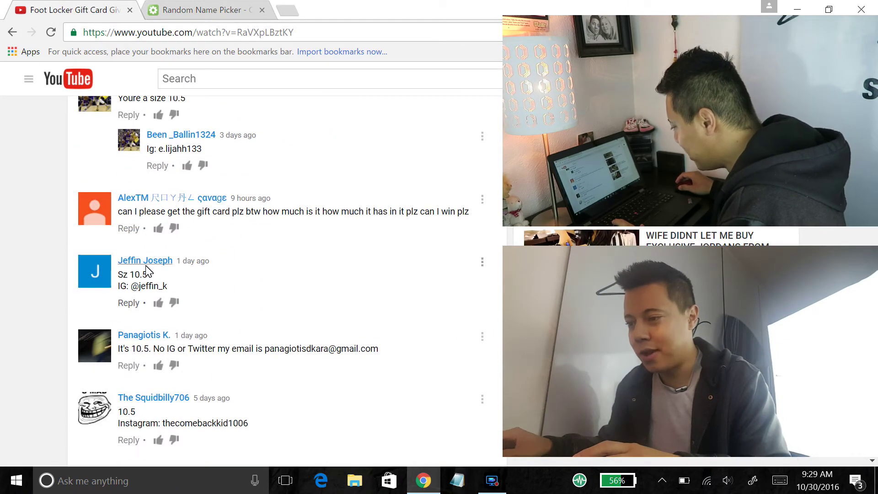
left_click(168, 264)
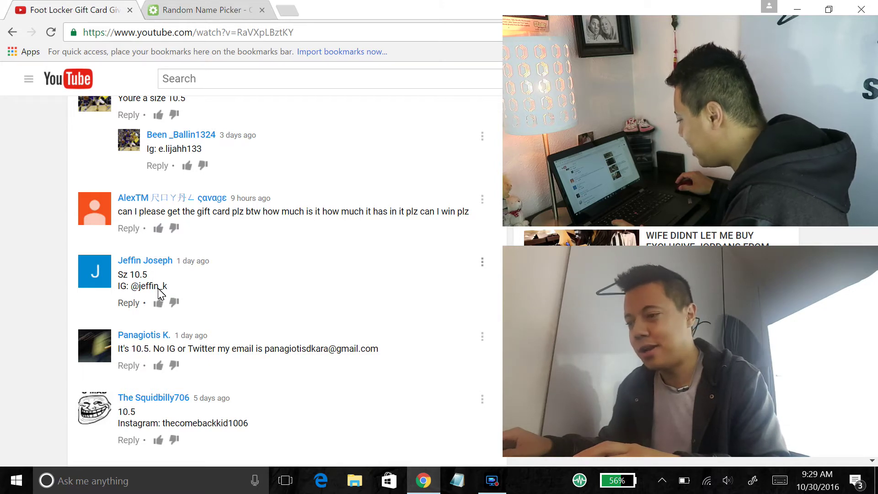
left_click(178, 9)
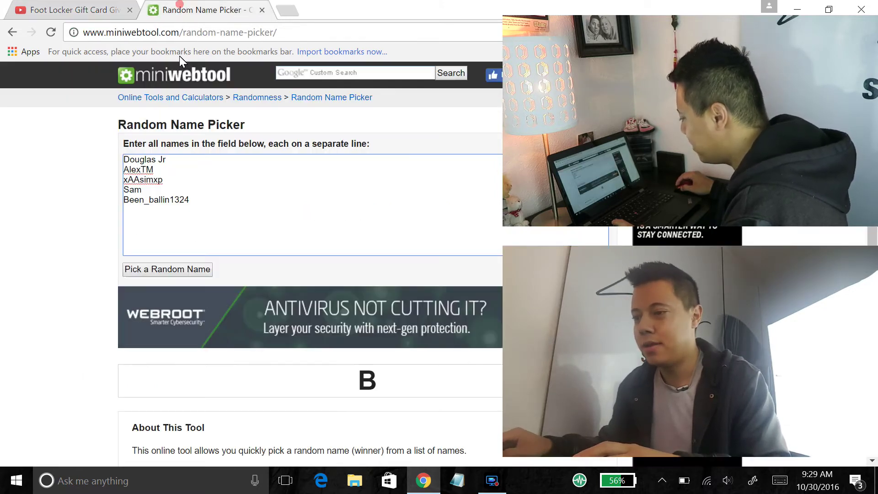
left_click(147, 223)
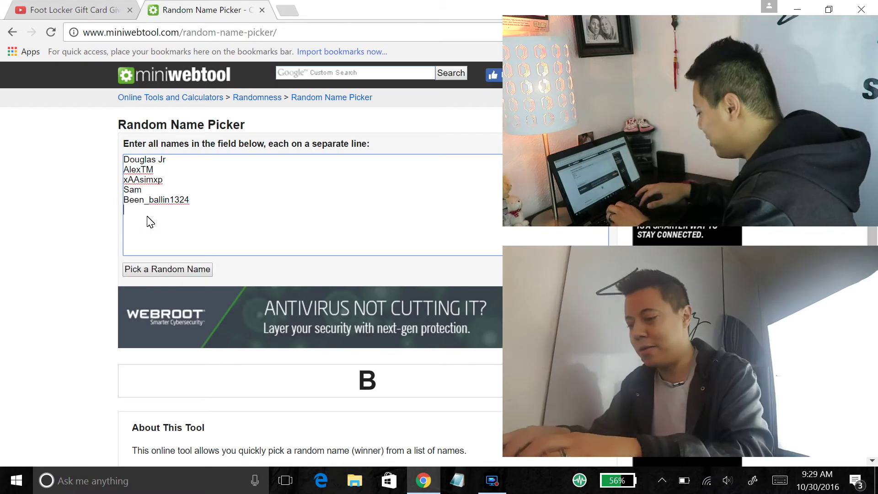
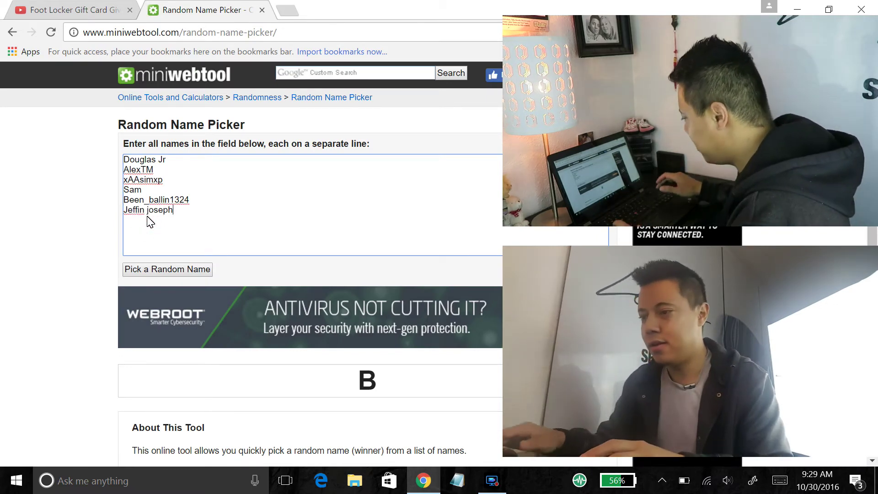
left_click(103, 9)
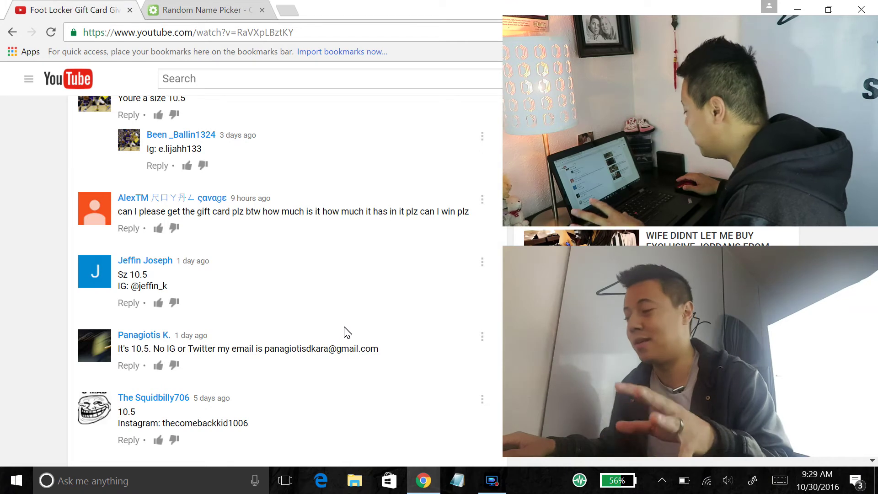
- Add the next commenter's first name, checked on his channel, to the list
scroll(344, 331, "down", 3)
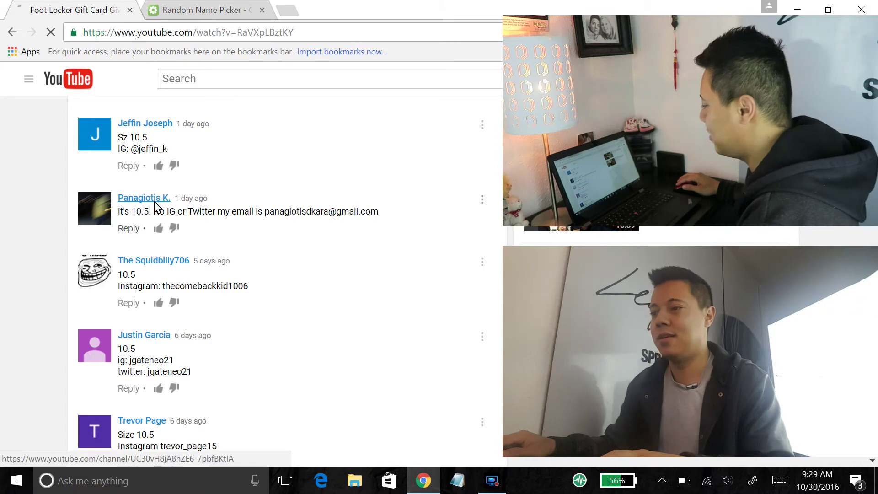
left_click(144, 197)
left_click(210, 8)
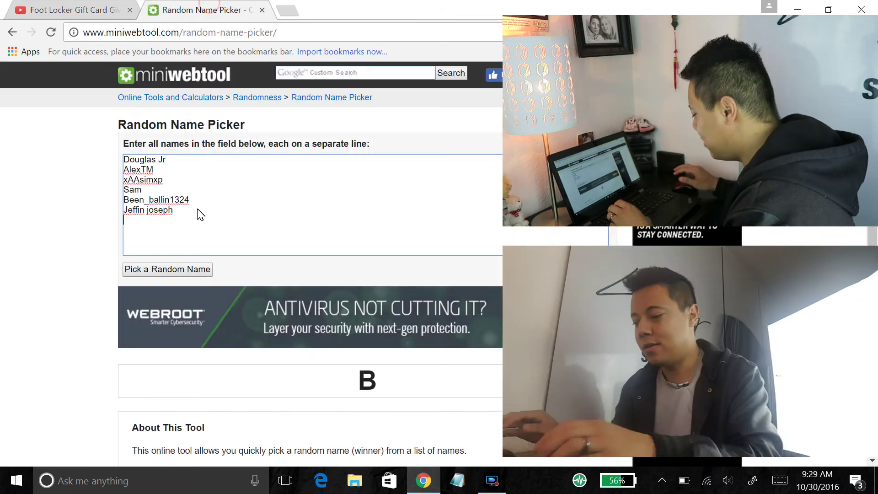
type("Pana")
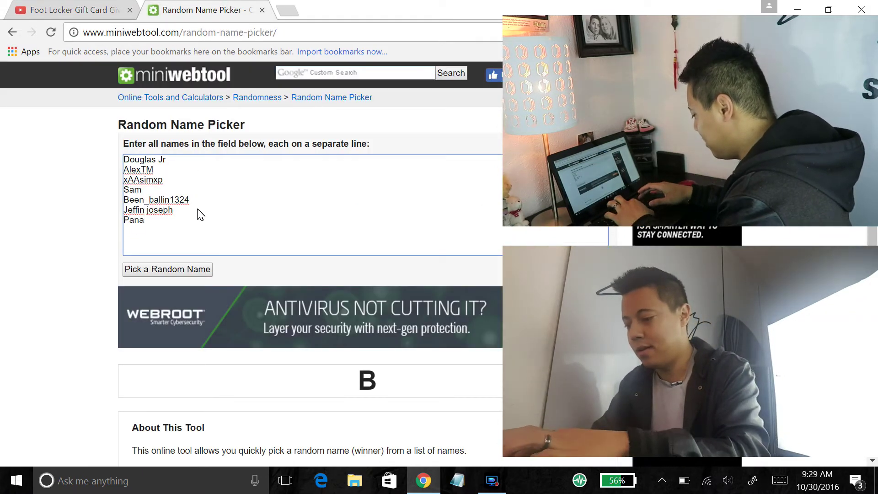
type("giotis")
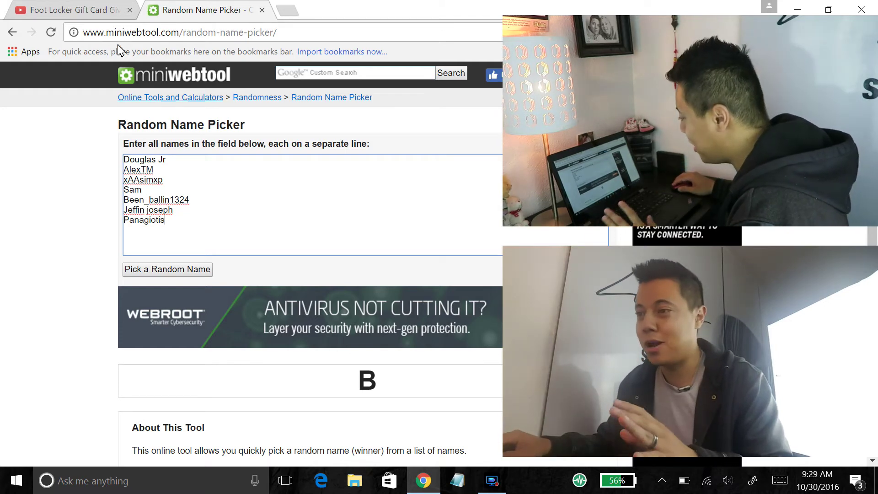
key("ctrl+shift+Tab")
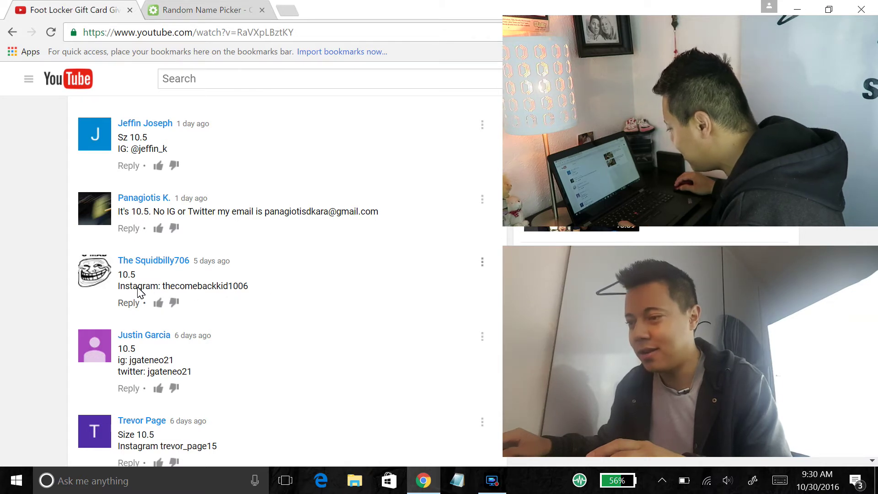
left_click(196, 9)
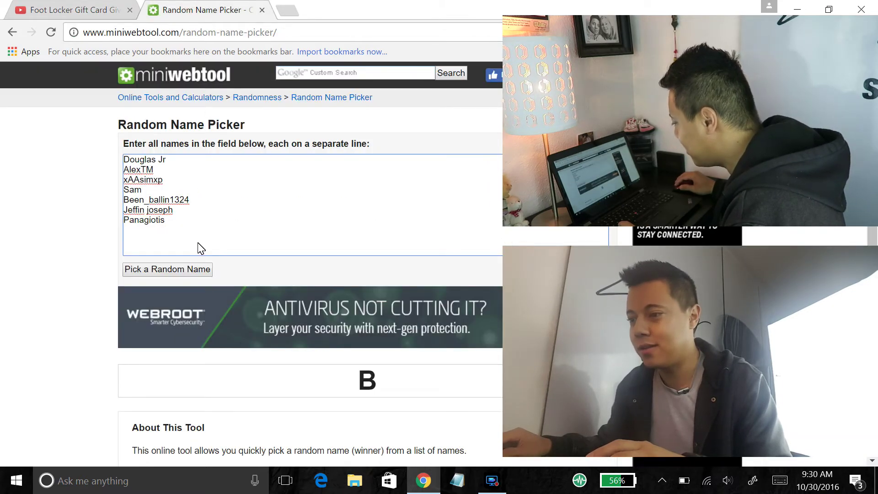
key("Return")
type("s")
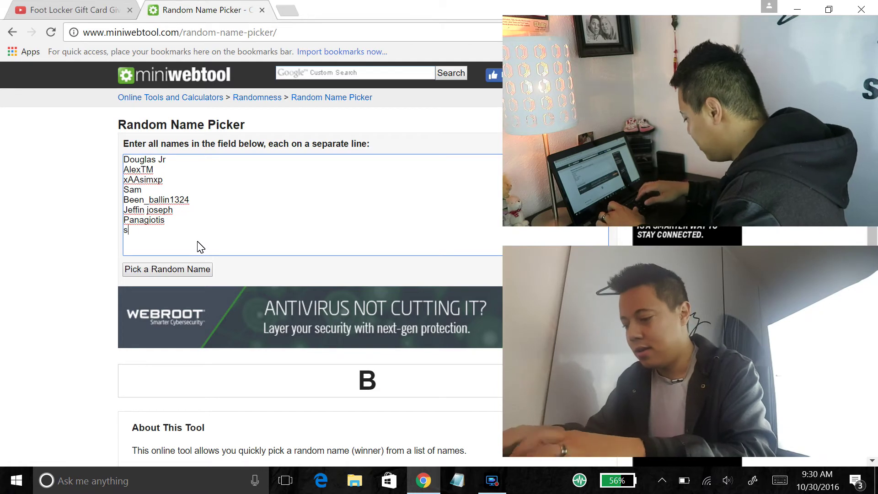
type("quidbilly")
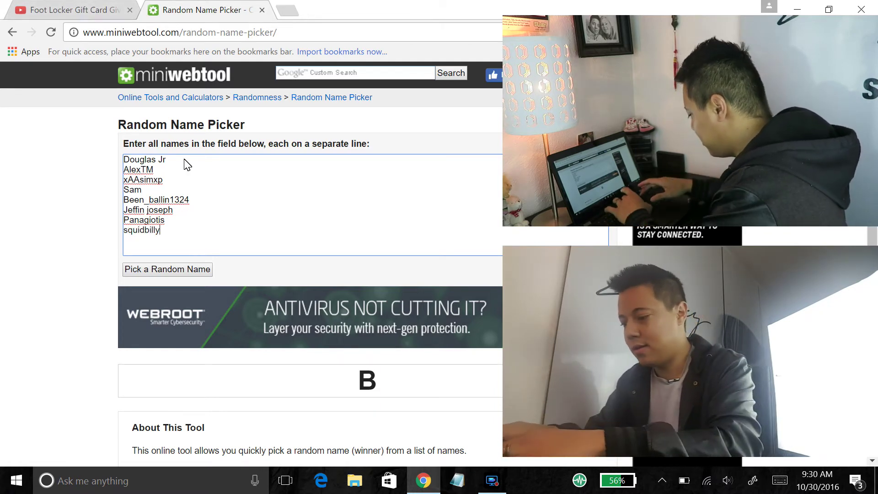
type("706")
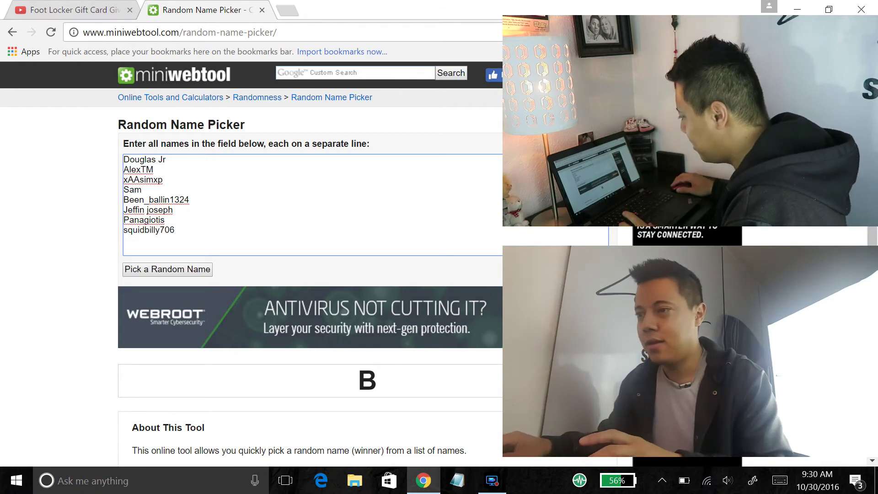
left_click(68, 10)
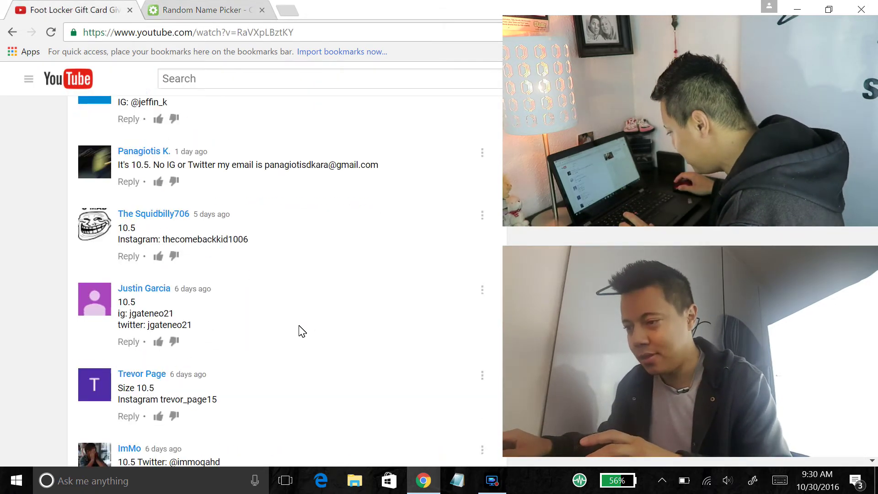
- Add the next commenter's full name from the comments on a new line
scroll(303, 331, "down", 1)
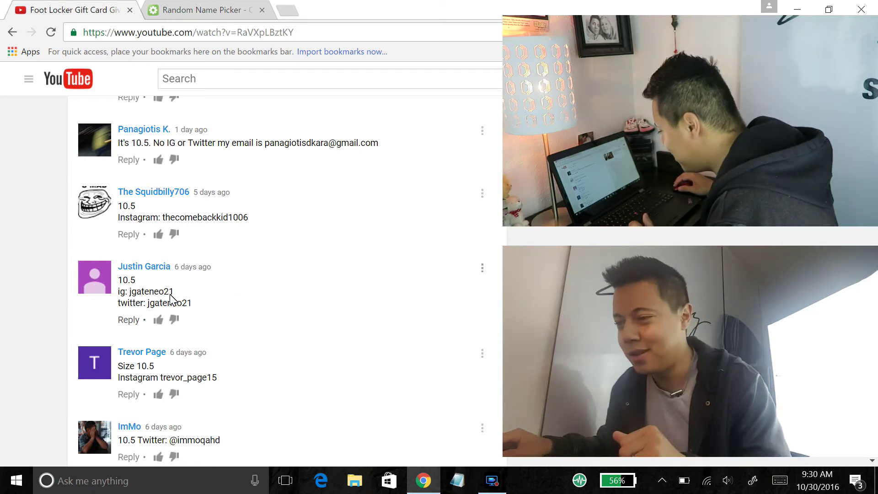
left_click(204, 6)
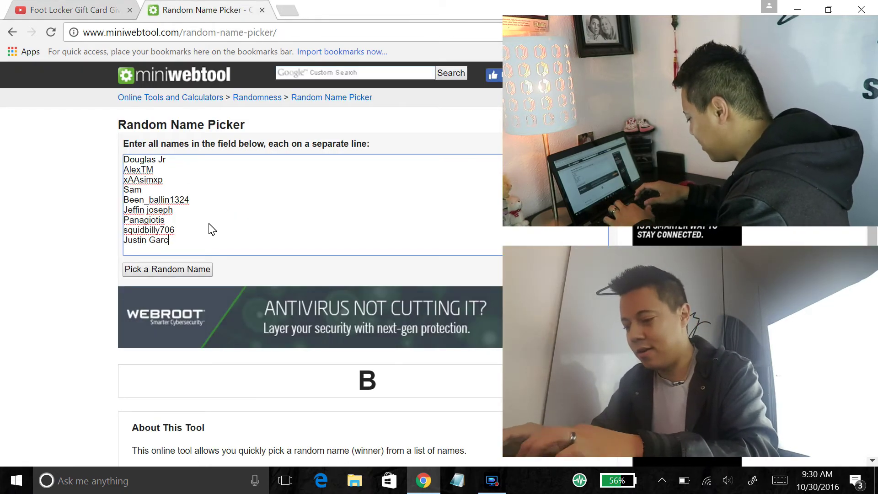
type("ia")
key("Return")
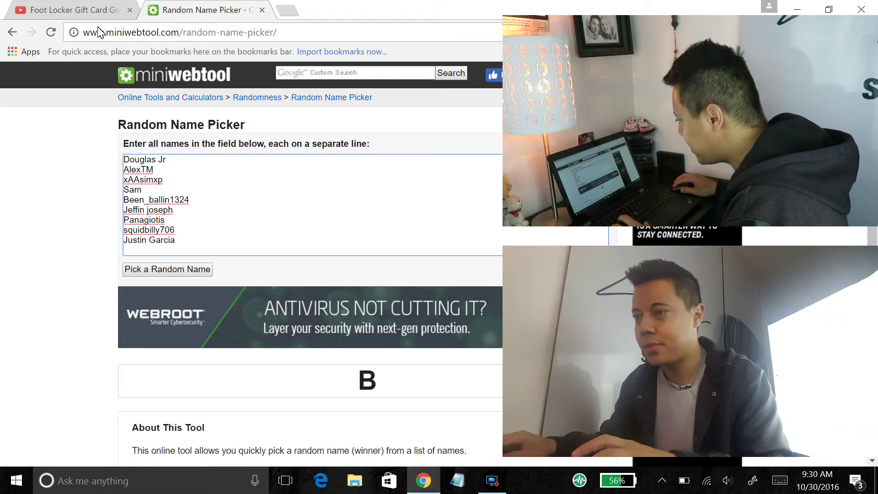
- Find the following entrant in the comments and add their full name on a new line
left_click(82, 10)
scroll(268, 291, "down", 2)
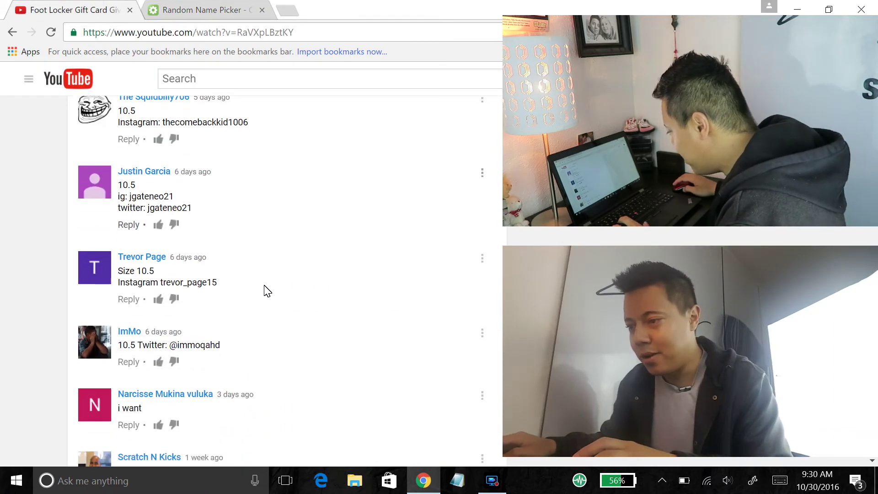
scroll(267, 291, "down", 1)
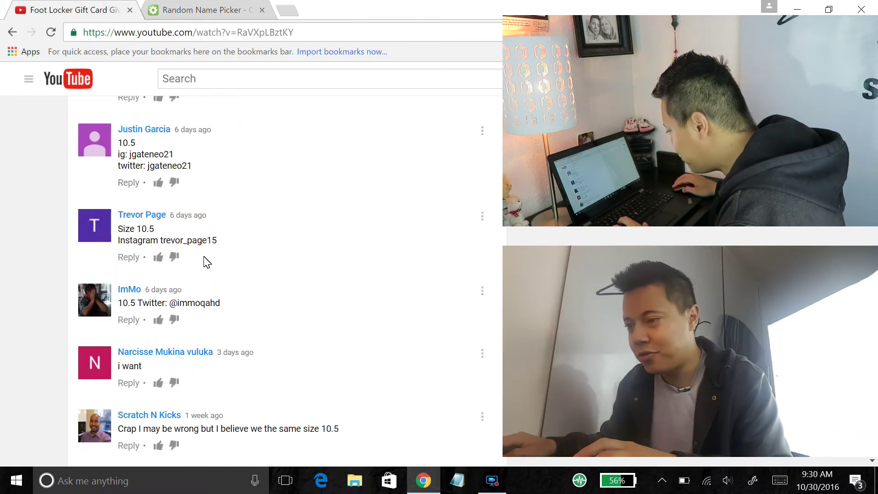
left_click(221, 11)
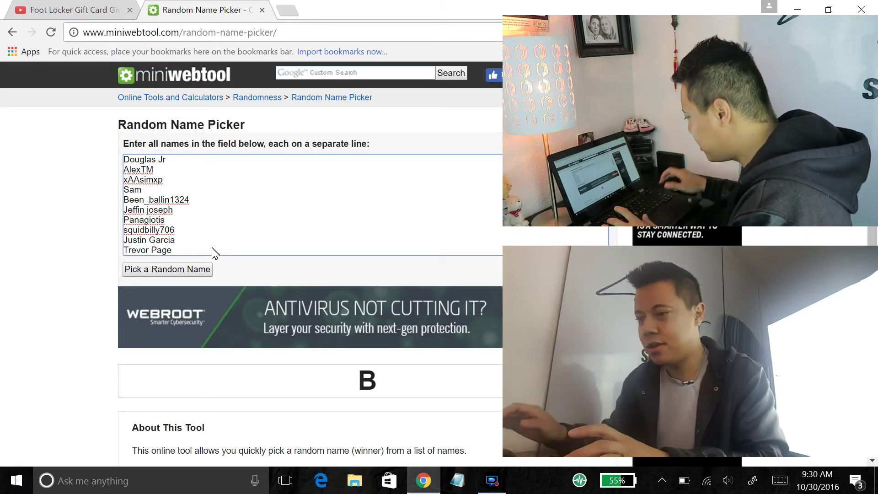
key("Return")
- Add ImMo, the final entrant with a size 10.5 reply, on a new line
left_click(64, 11)
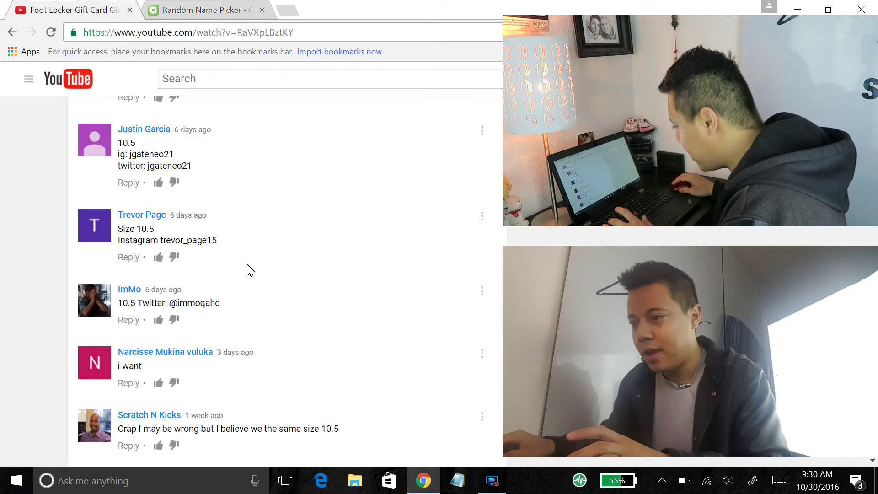
scroll(233, 274, "down", 3)
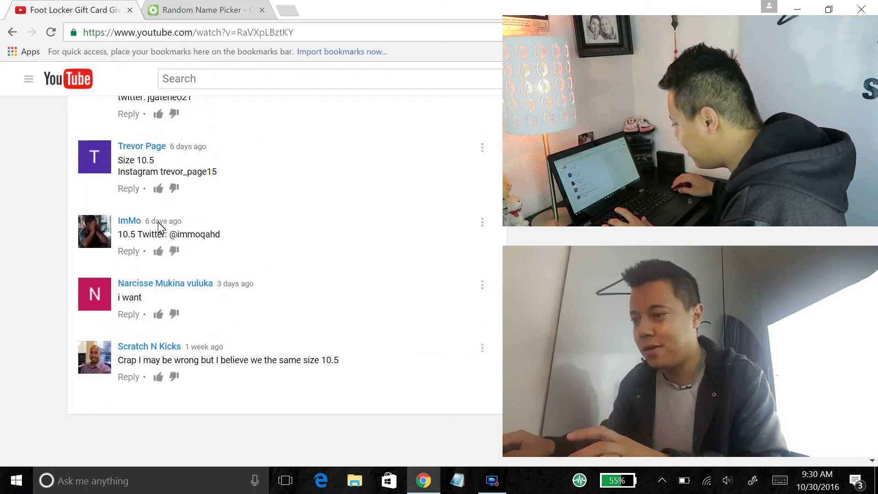
left_click(195, 11)
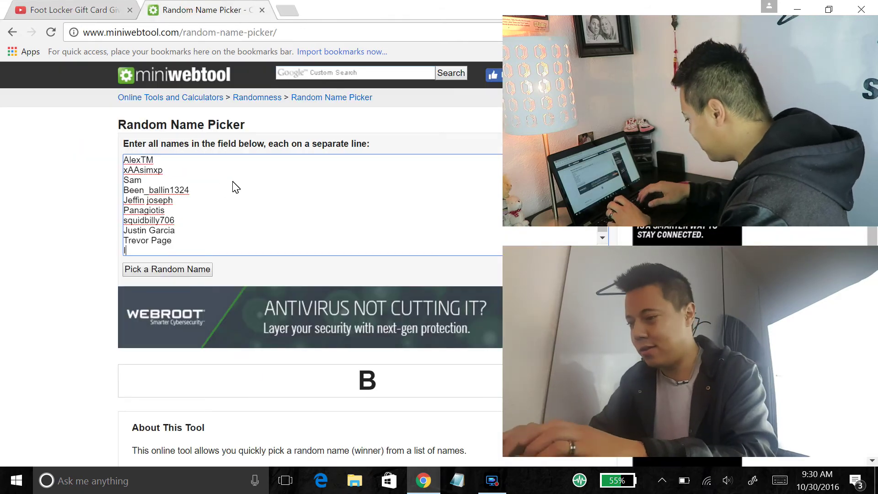
type("ImMo")
key("Return")
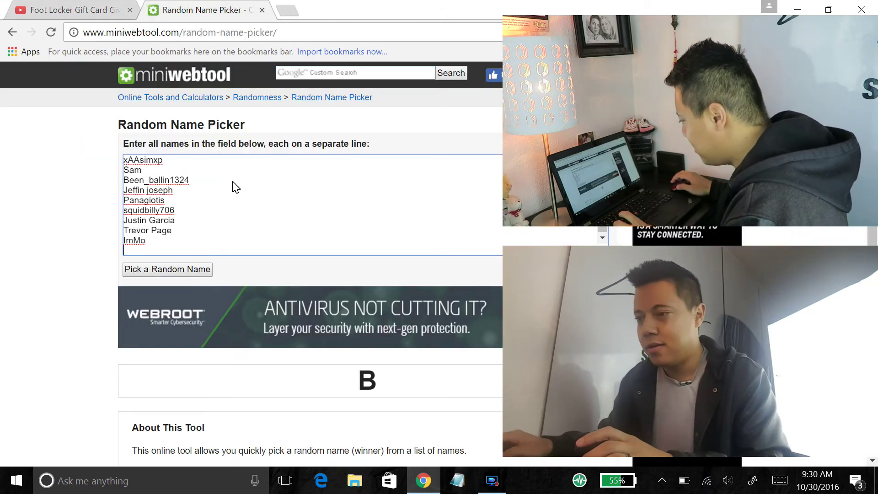
left_click(90, 9)
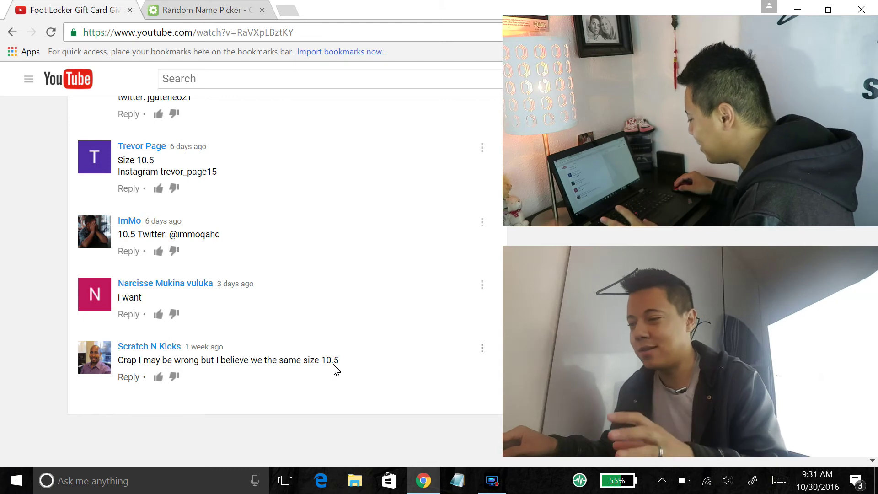
- Type Scratch N Kicks on the last line of the names list
left_click(190, 10)
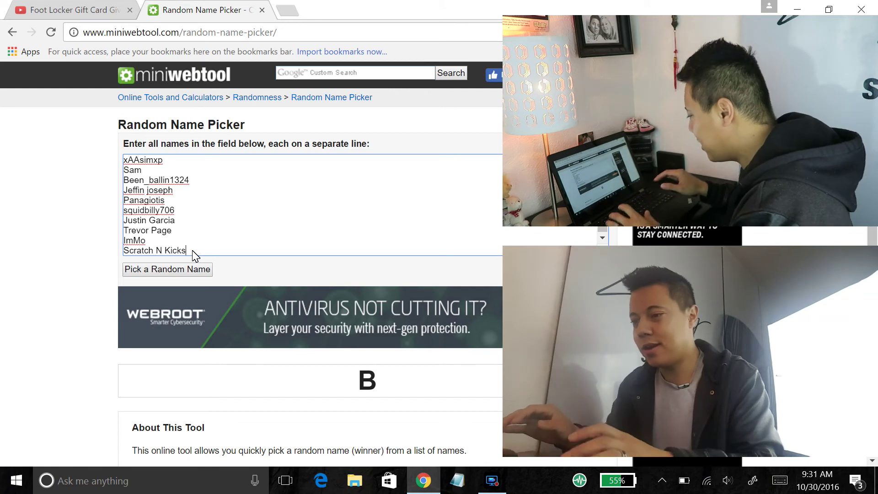
left_click(101, 14)
scroll(368, 288, "up", 4)
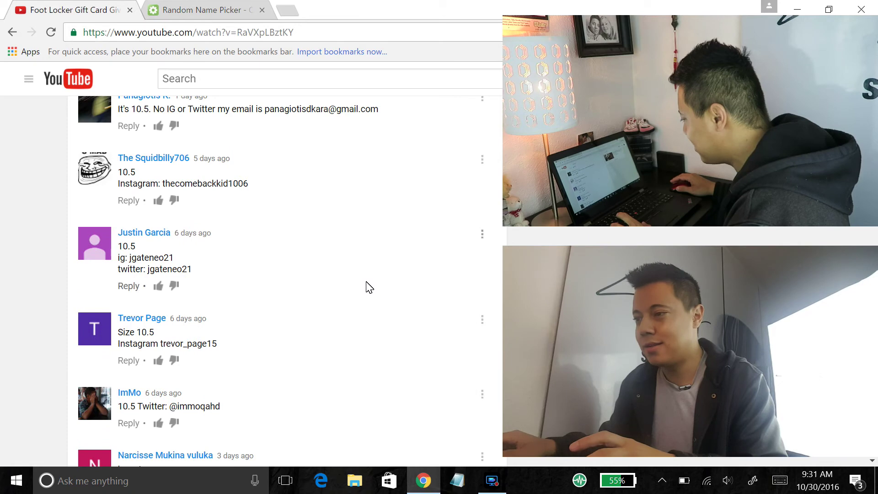
scroll(368, 286, "up", 6)
left_click(209, 17)
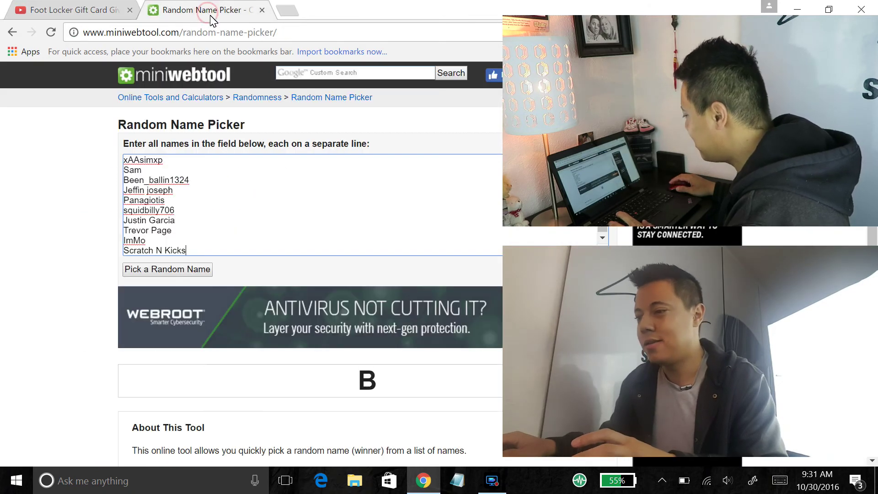
scroll(351, 201, "up", 1)
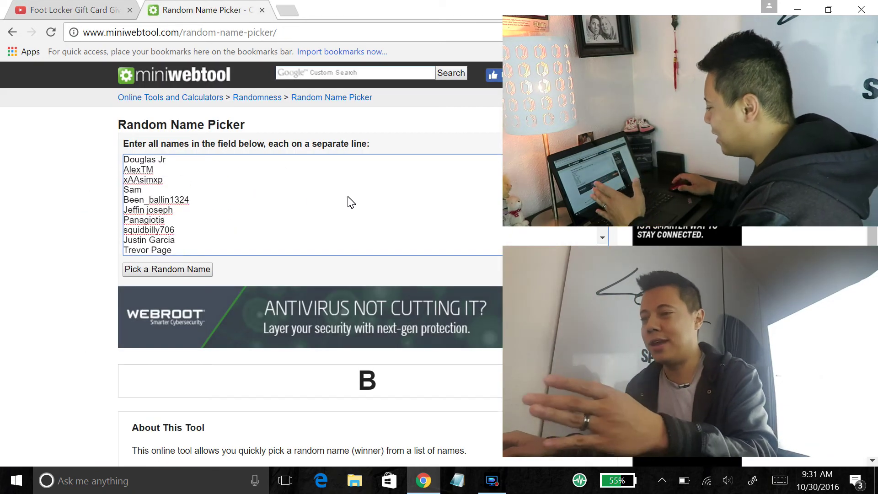
scroll(351, 201, "down", 1)
scroll(334, 195, "down", 3)
scroll(317, 188, "up", 1)
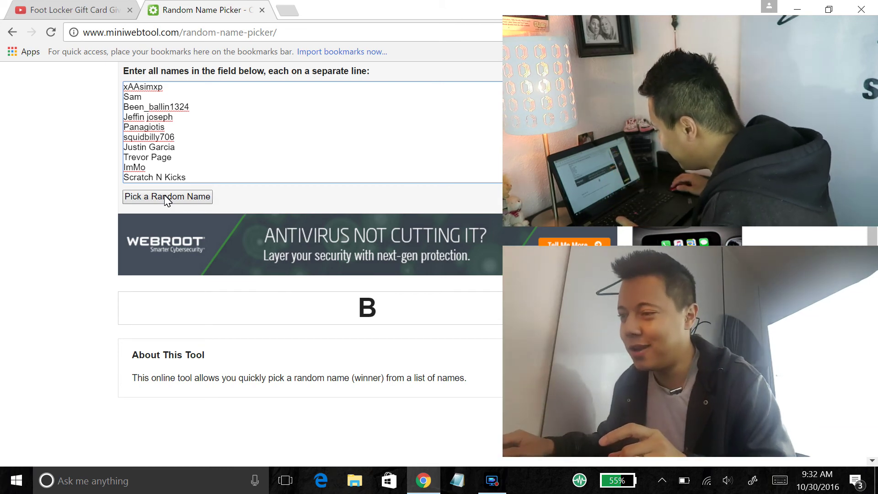
left_click(167, 198)
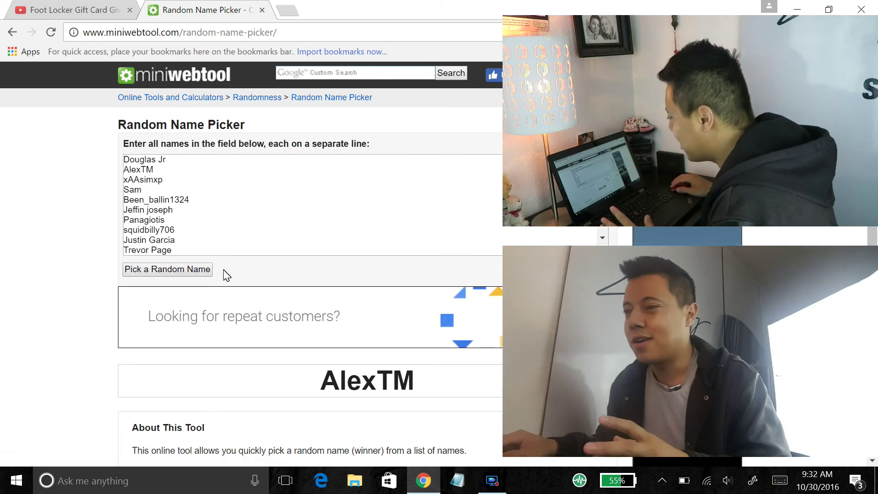
- Return to the Foot Locker giveaway video and scroll its comments to the winning commenter's posts
left_click(102, 14)
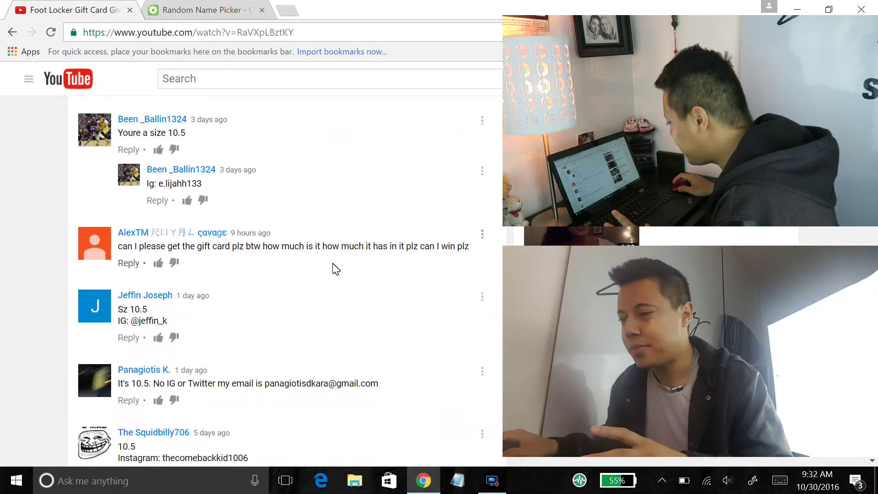
scroll(336, 269, "up", 6)
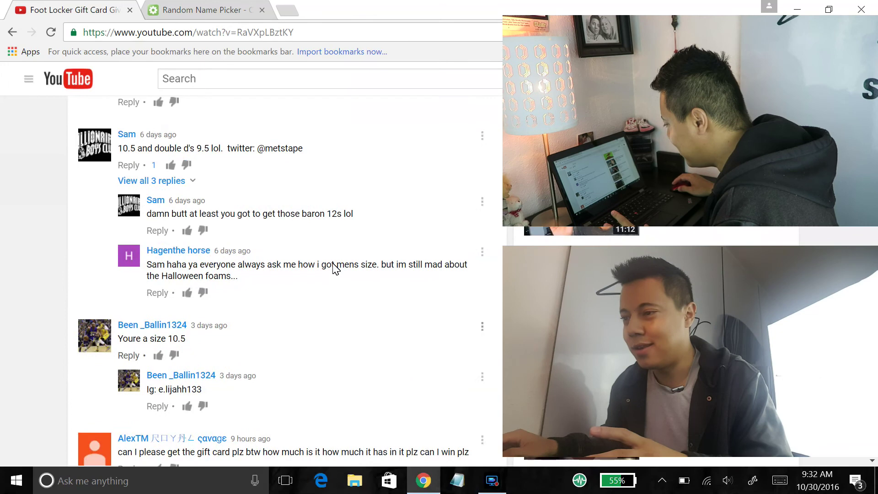
scroll(336, 269, "up", 1)
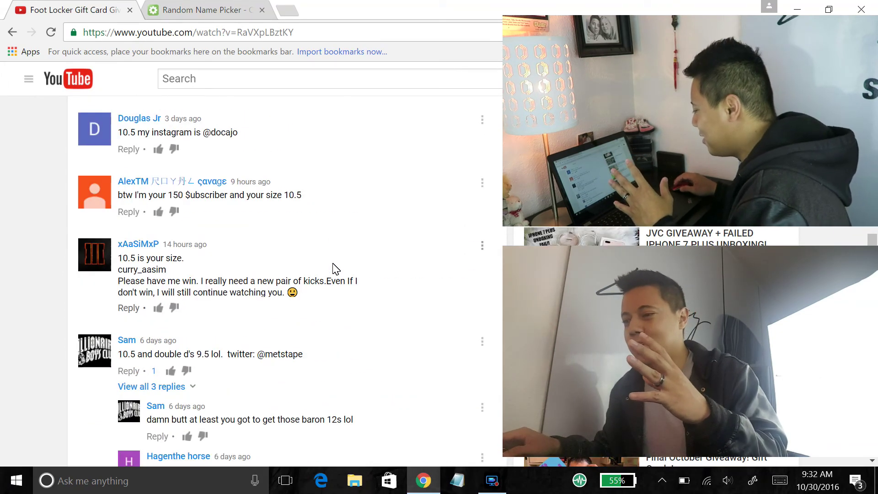
scroll(336, 268, "up", 1)
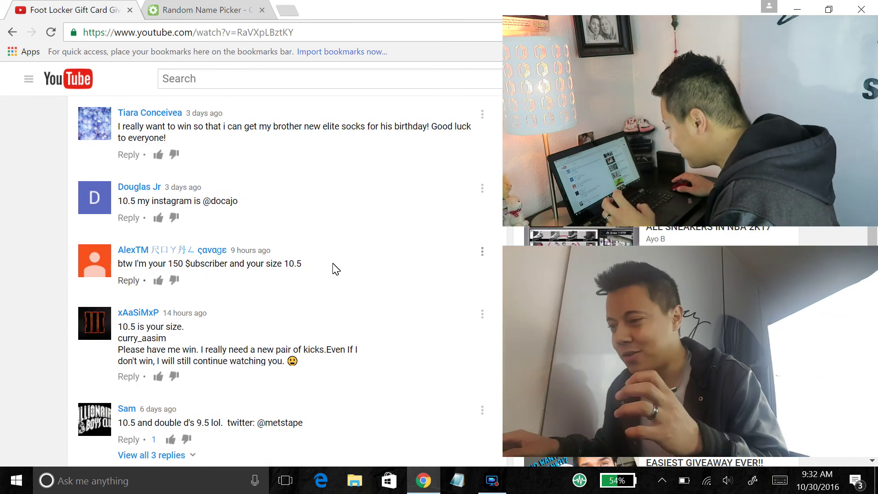
scroll(336, 269, "down", 4)
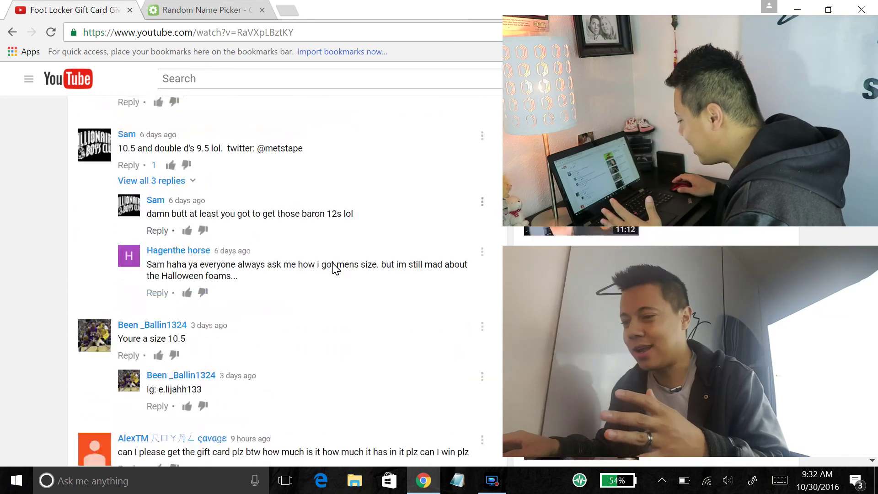
scroll(336, 268, "down", 3)
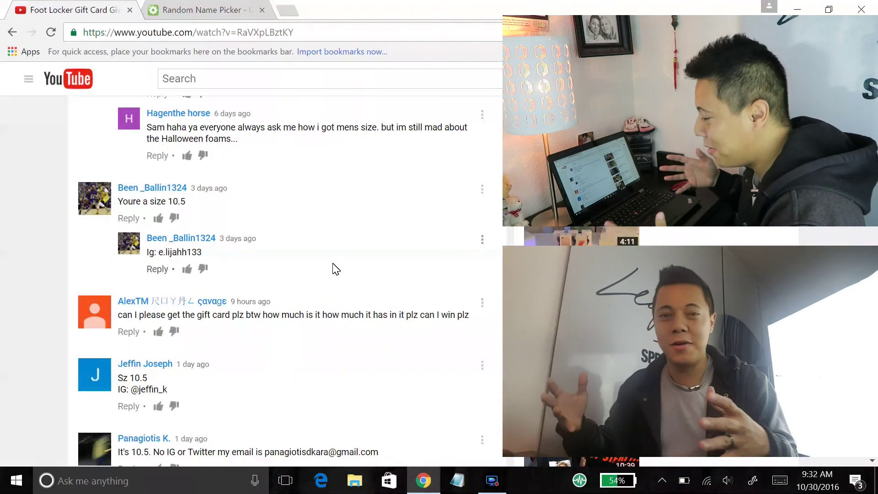